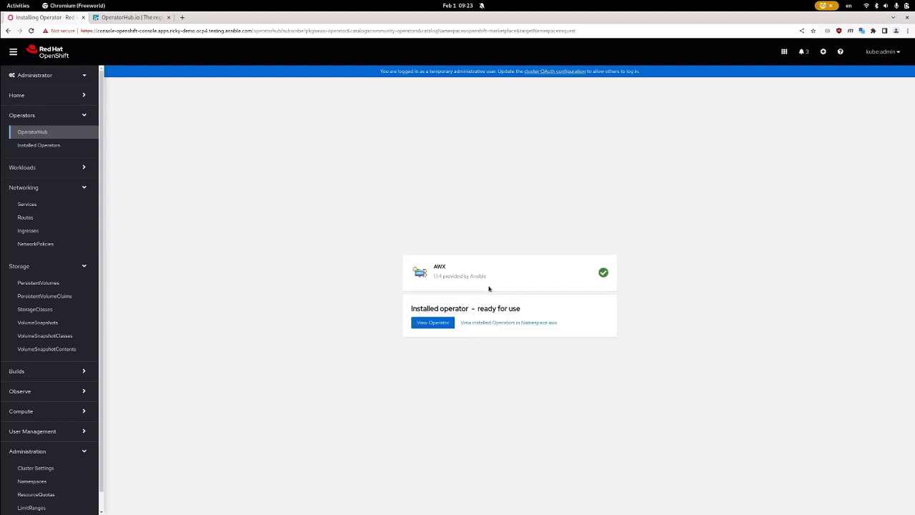
Open the installed AWX operator and examine its description, ClusterServiceVersion details and installation conditions
{"action": "left_click", "coordinate": [433, 323]}
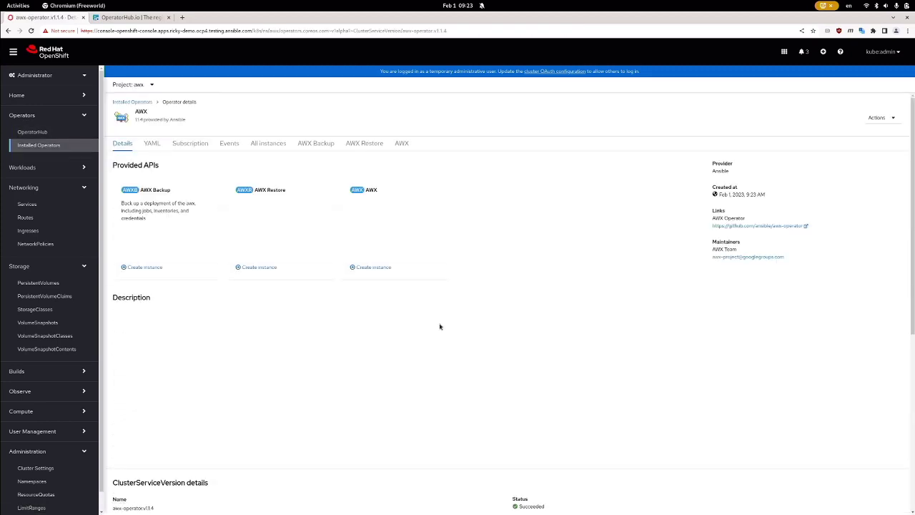
{"action": "scroll", "coordinate": [439, 323], "scroll_direction": "down", "scroll_amount": 2}
{"action": "scroll", "coordinate": [500, 314], "scroll_direction": "up", "scroll_amount": 2}
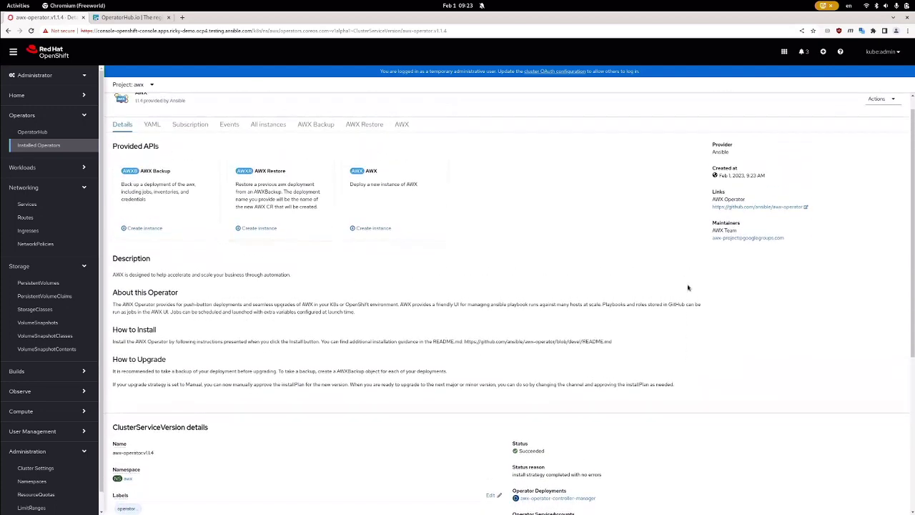
{"action": "scroll", "coordinate": [607, 293], "scroll_direction": "down", "scroll_amount": 5}
{"action": "scroll", "coordinate": [687, 282], "scroll_direction": "down", "scroll_amount": 1}
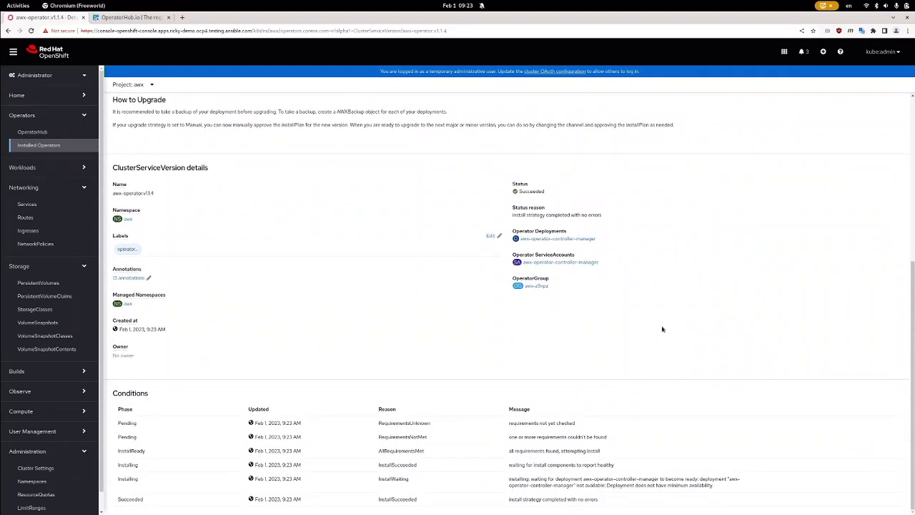
{"action": "double_click", "coordinate": [395, 500]}
{"action": "triple_click", "coordinate": [536, 500]}
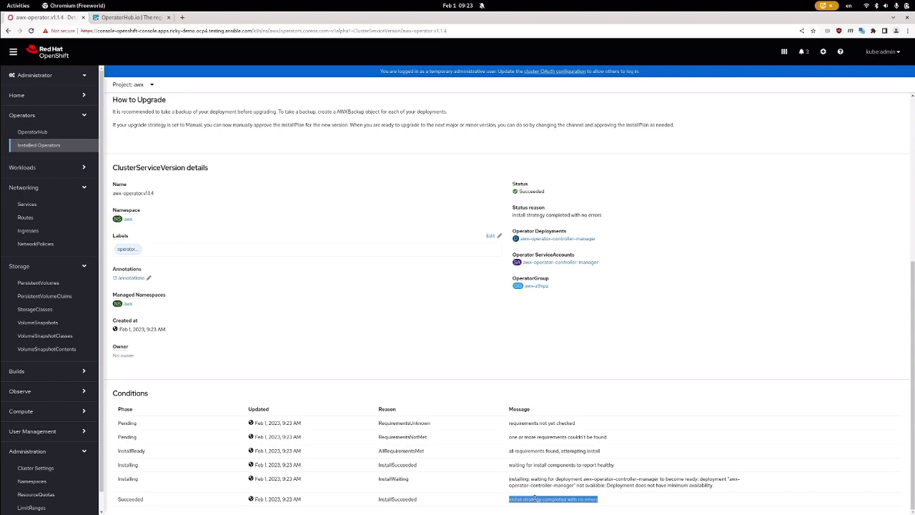
{"action": "scroll", "coordinate": [477, 311], "scroll_direction": "up", "scroll_amount": 5}
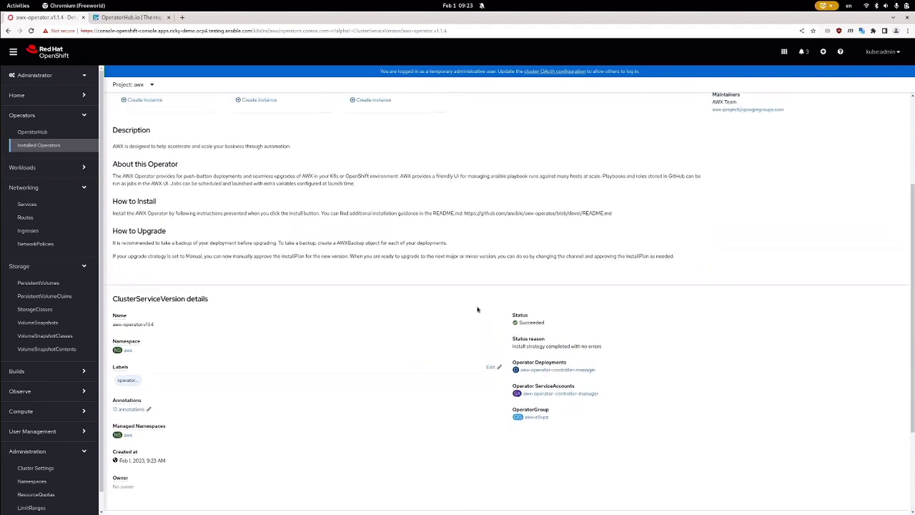
{"action": "scroll", "coordinate": [461, 286], "scroll_direction": "down", "scroll_amount": 1}
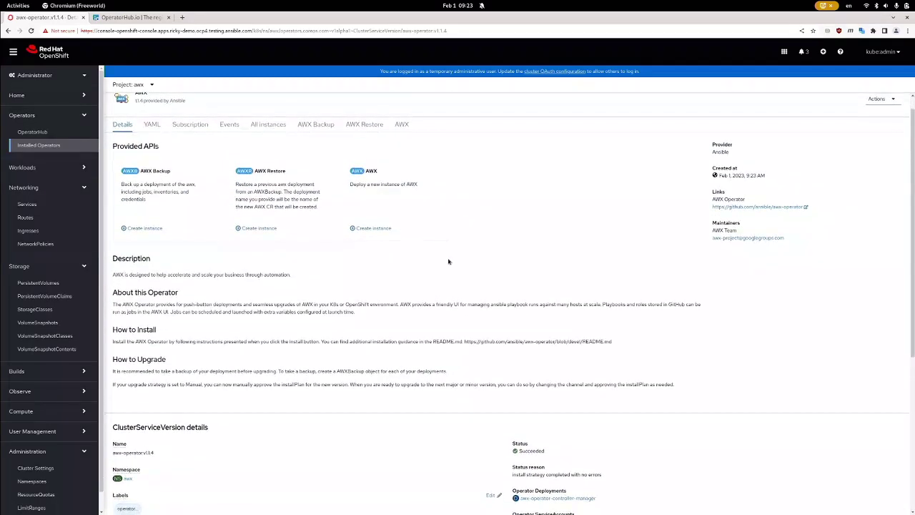
Start creating a new AWX instance from the AWX operator and name it awx
{"action": "left_click", "coordinate": [403, 125]}
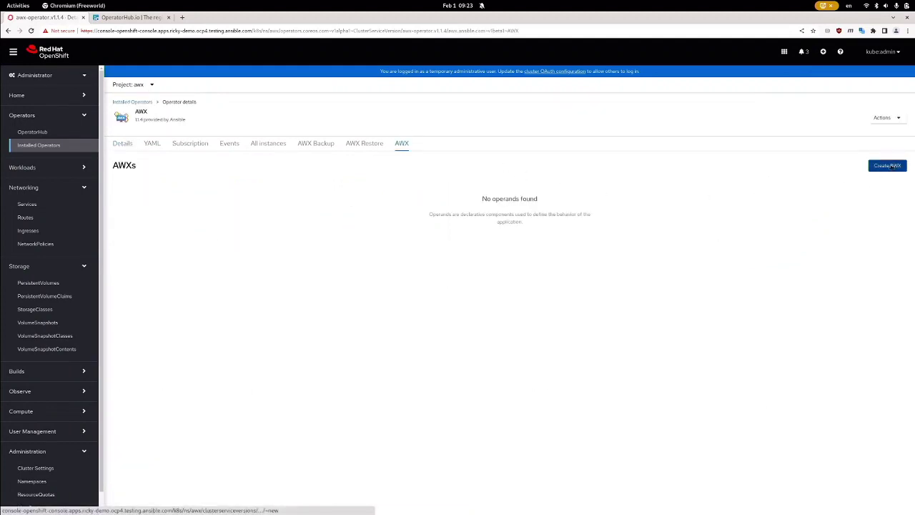
{"action": "left_click", "coordinate": [887, 166]}
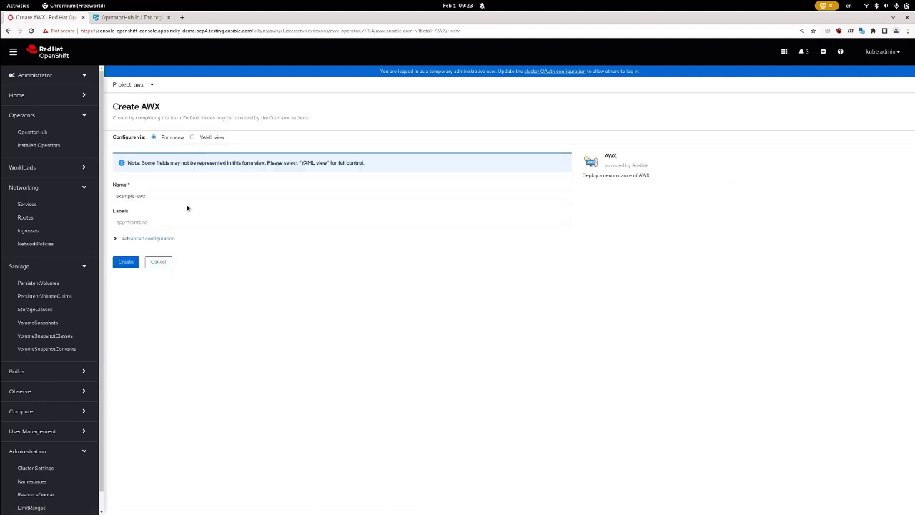
{"action": "triple_click", "coordinate": [163, 196]}
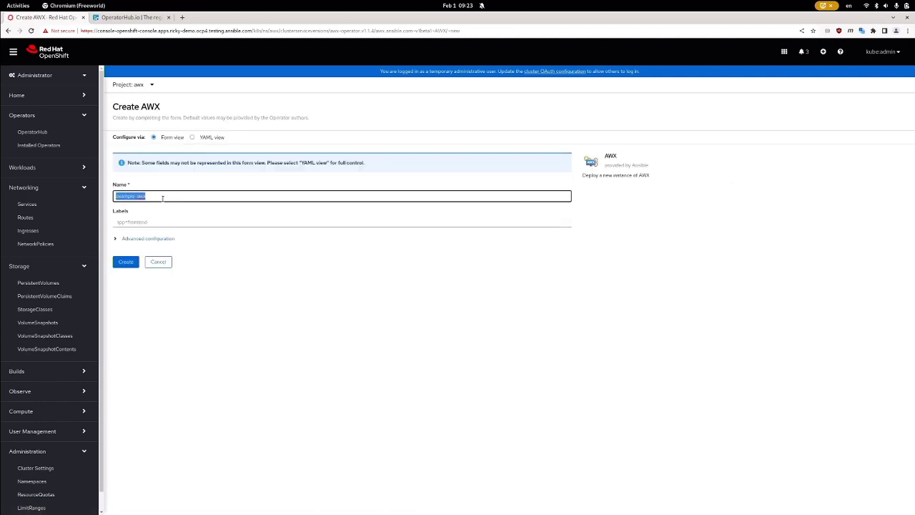
{"action": "type", "text": "awx"}
Set the service type to NodePort in the advanced configuration and create the AWX instance
{"action": "left_click", "coordinate": [119, 241]}
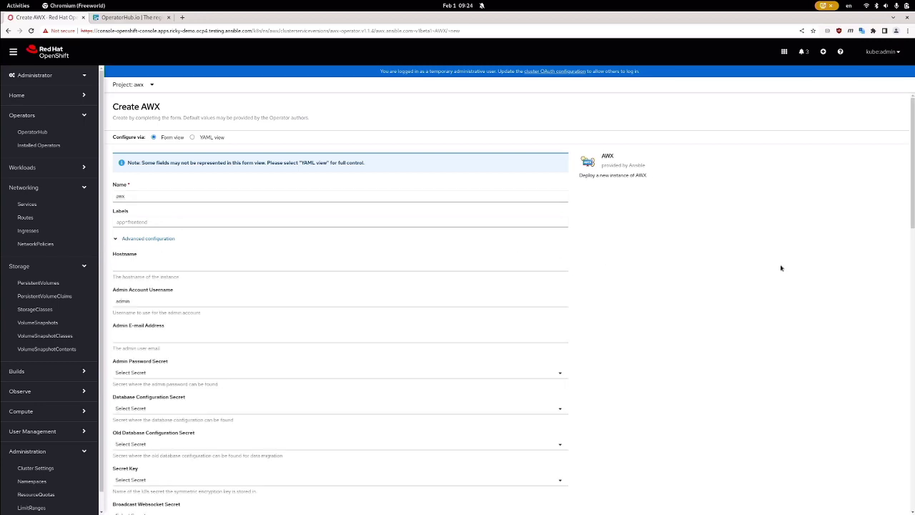
{"action": "scroll", "coordinate": [772, 262], "scroll_direction": "down", "scroll_amount": 3}
{"action": "scroll", "coordinate": [772, 263], "scroll_direction": "down", "scroll_amount": 15}
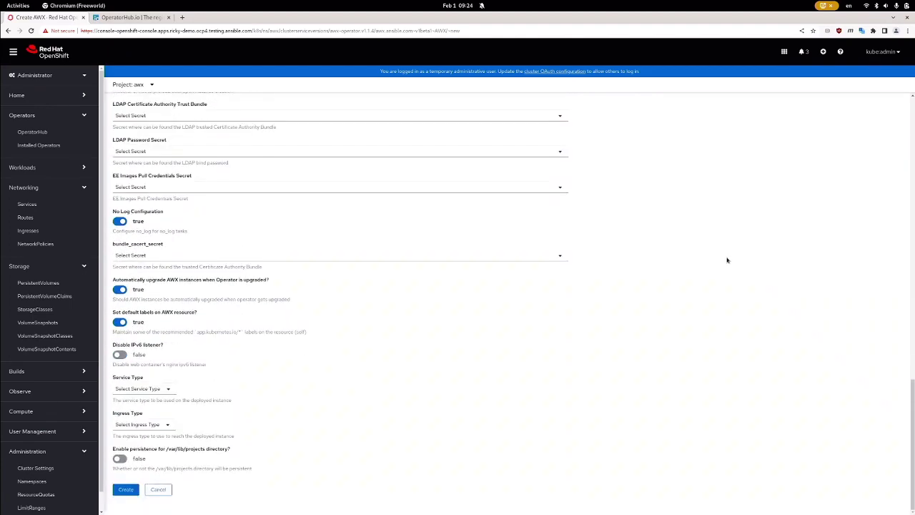
{"action": "left_click", "coordinate": [157, 425]}
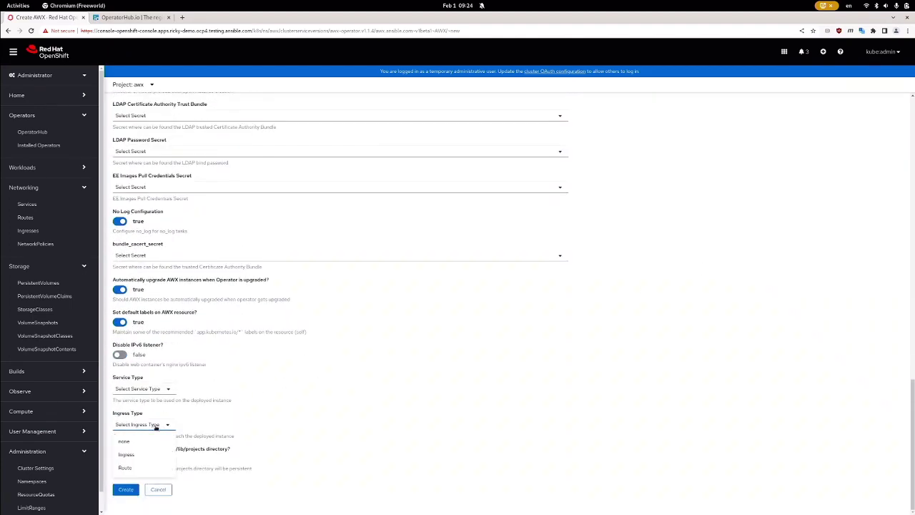
{"action": "left_click", "coordinate": [156, 425]}
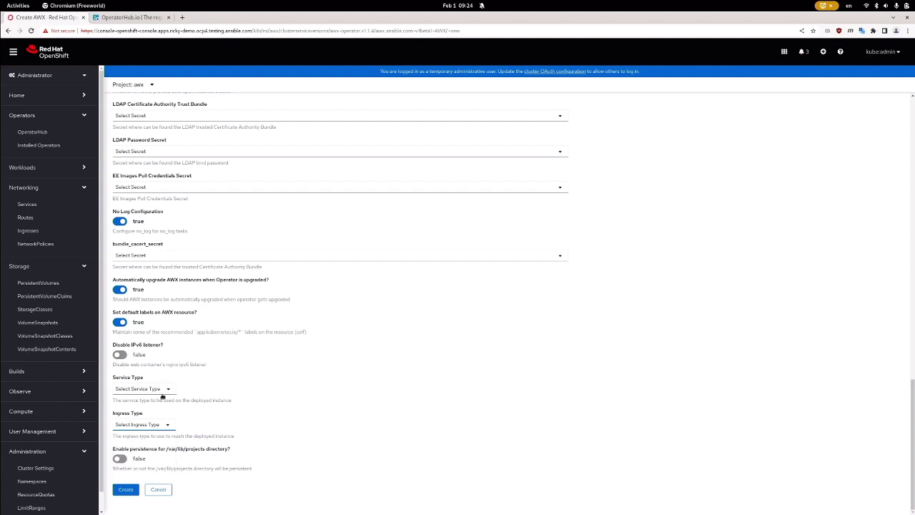
{"action": "left_click", "coordinate": [143, 388]}
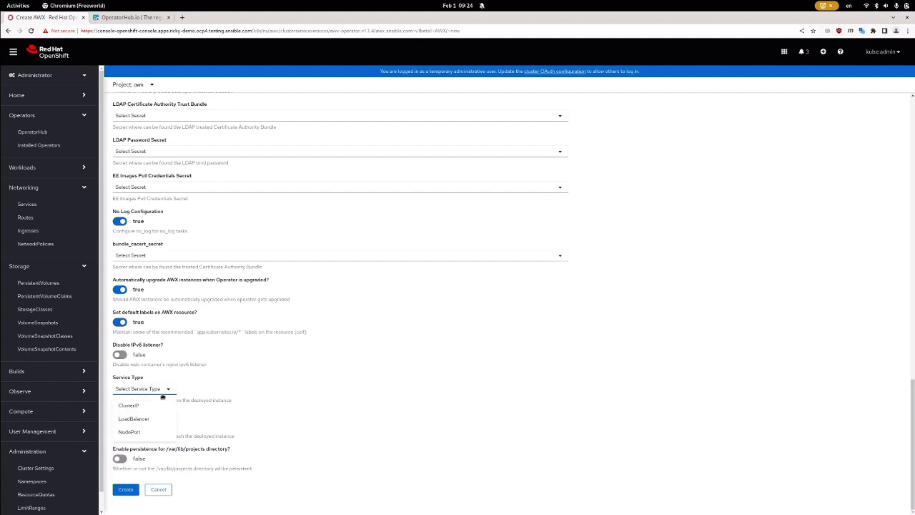
{"action": "left_click", "coordinate": [131, 431]}
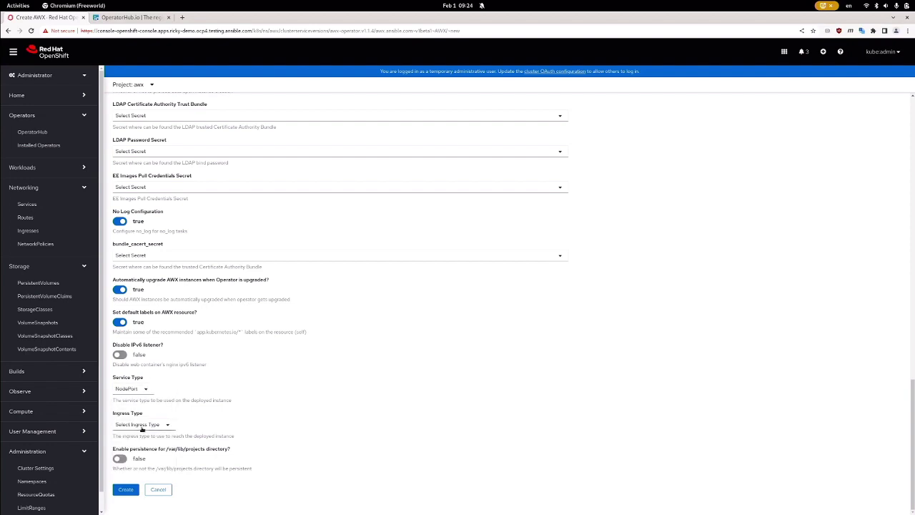
{"action": "left_click", "coordinate": [125, 489]}
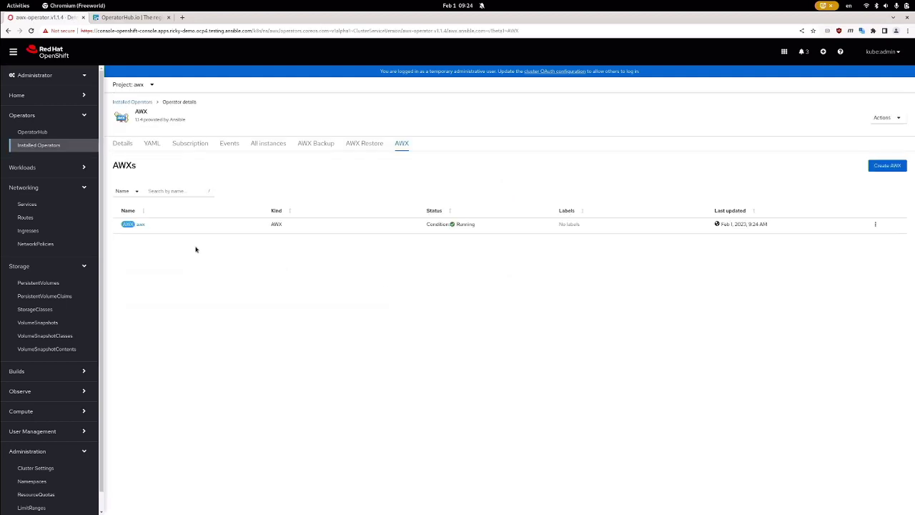
Open the new awx instance, check its Kubernetes resources and return to the operator's list of AWX instances
{"action": "left_click", "coordinate": [142, 224]}
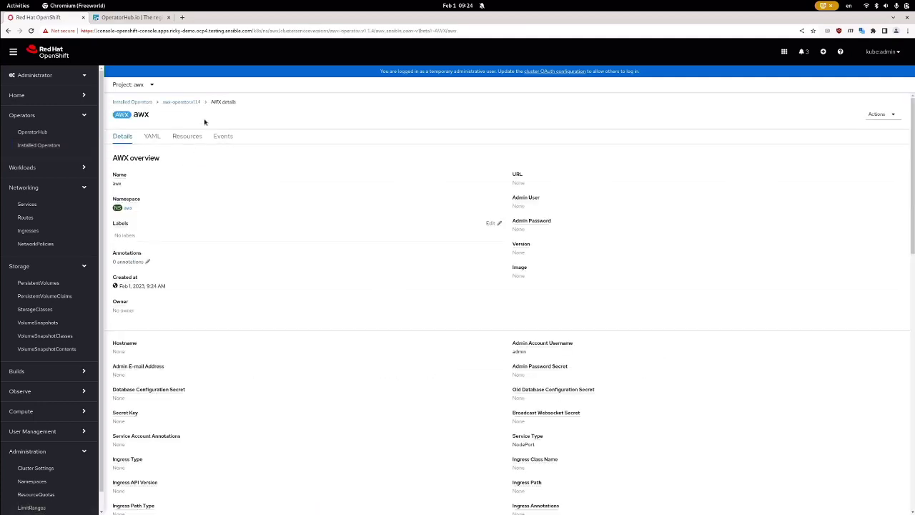
{"action": "left_click", "coordinate": [192, 138]}
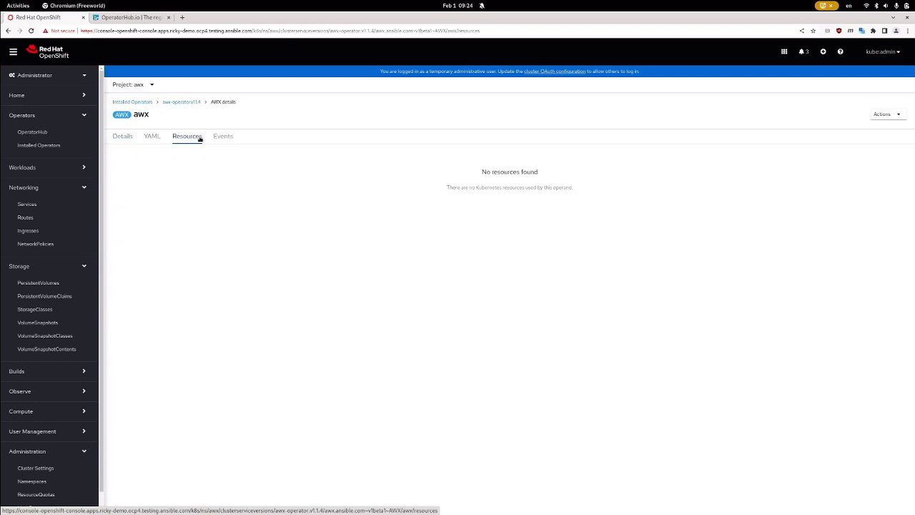
{"action": "left_click", "coordinate": [181, 102]}
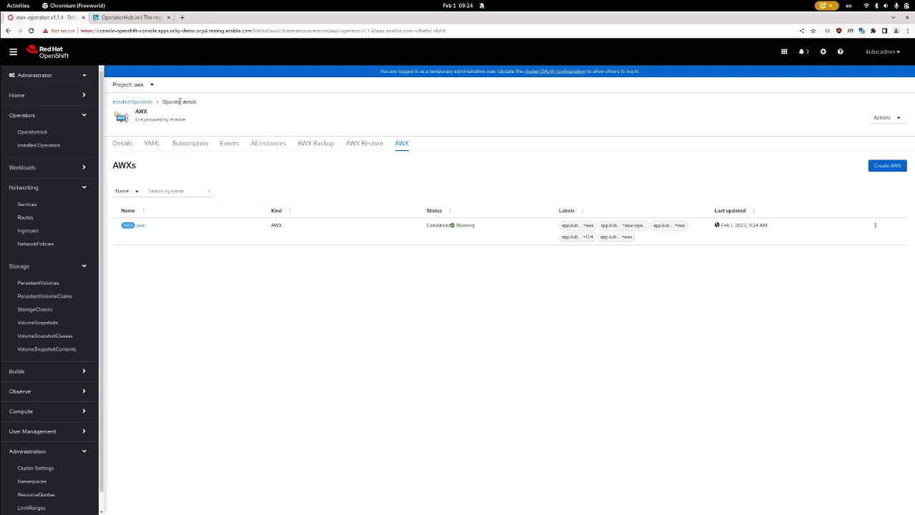
Review the AWX operator's details again, down to its installation conditions
{"action": "left_click", "coordinate": [123, 143]}
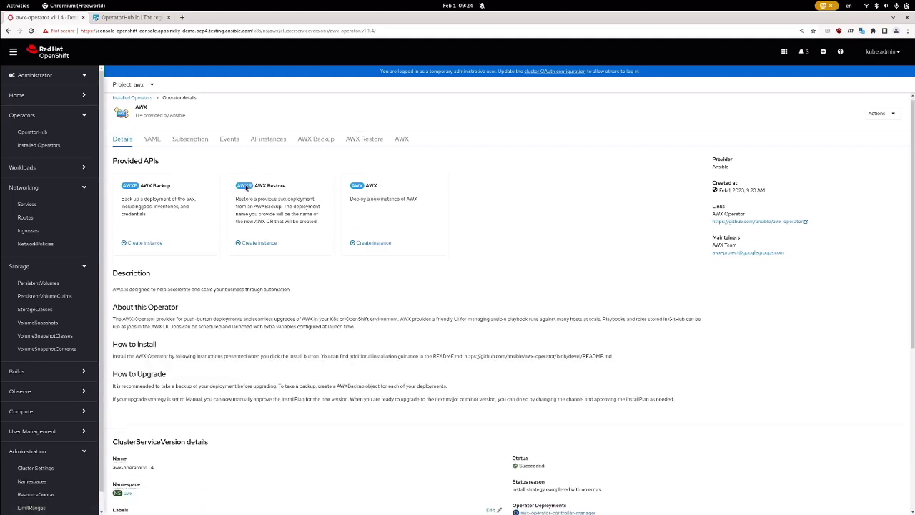
{"action": "scroll", "coordinate": [244, 188], "scroll_direction": "down", "scroll_amount": 5}
{"action": "scroll", "coordinate": [245, 188], "scroll_direction": "down", "scroll_amount": 1}
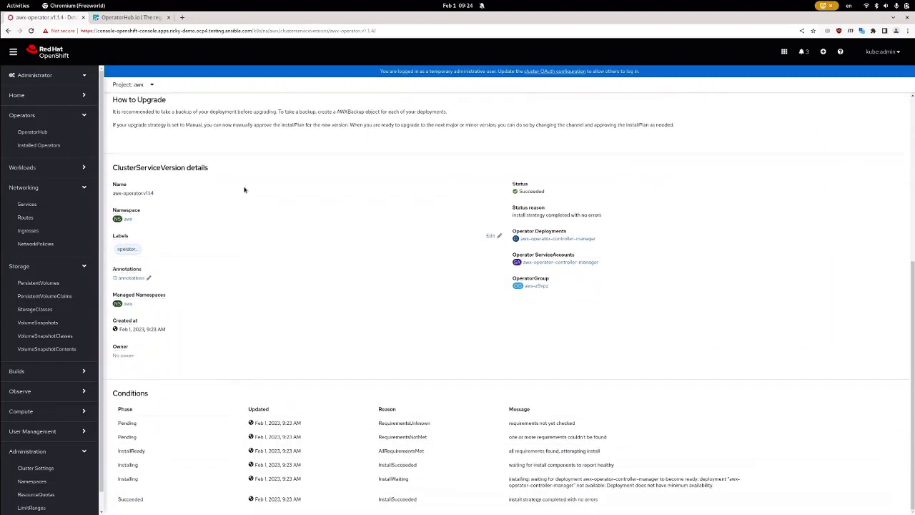
{"action": "scroll", "coordinate": [244, 189], "scroll_direction": "up", "scroll_amount": 5}
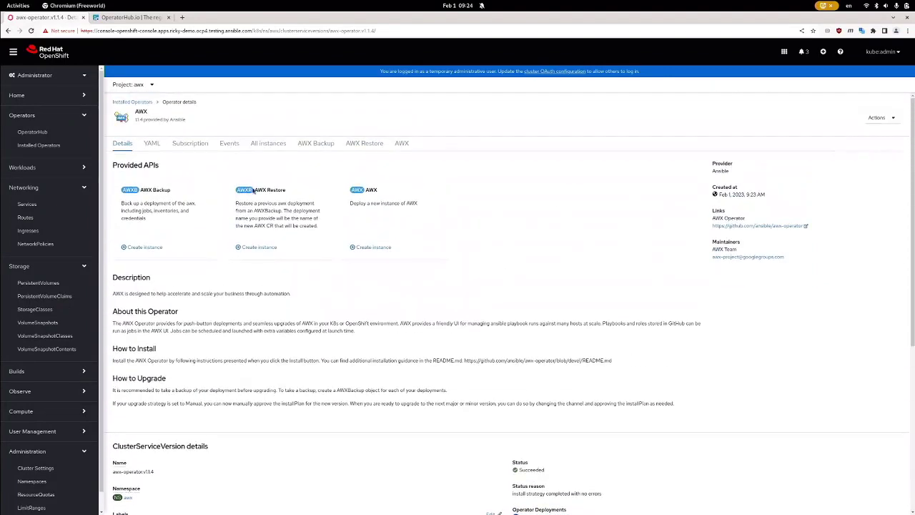
Reopen the awx instance and view the resources created for it
{"action": "left_click", "coordinate": [401, 145]}
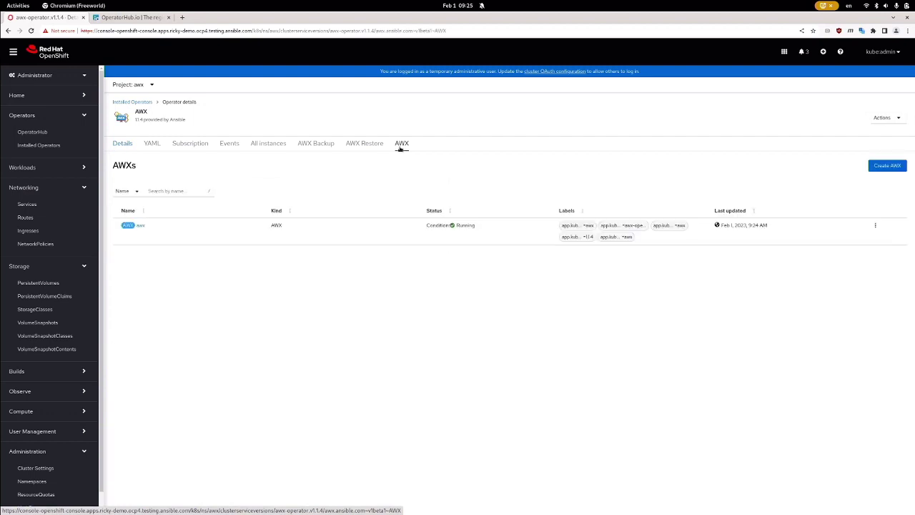
{"action": "left_click", "coordinate": [141, 226]}
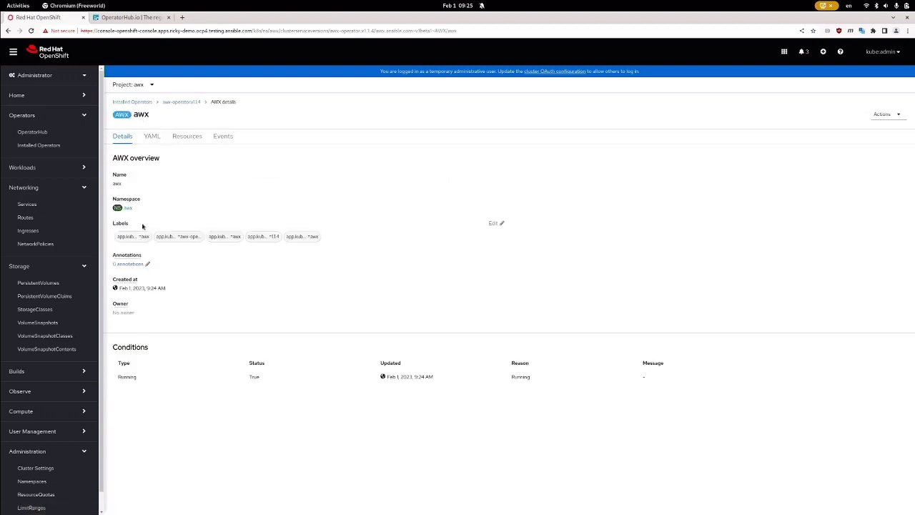
{"action": "left_click", "coordinate": [195, 142]}
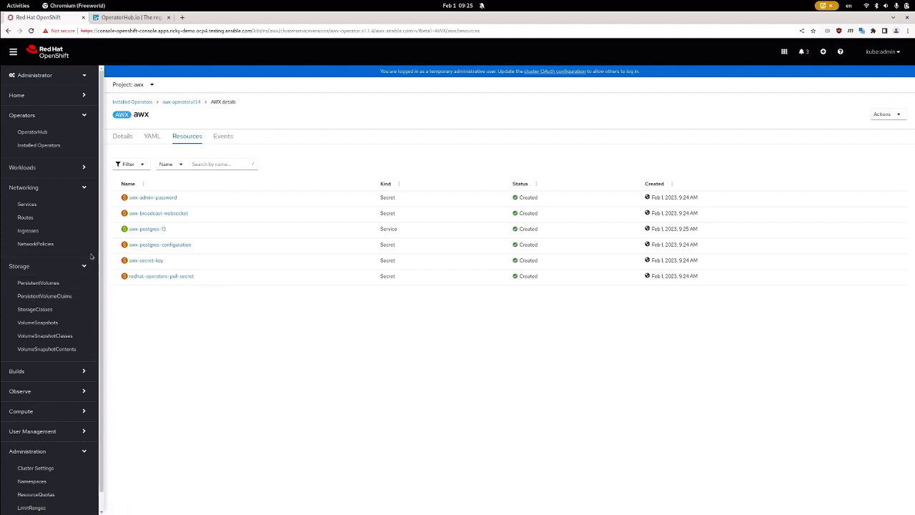
List the workload pods and limit the view to the awx project
{"action": "left_click", "coordinate": [85, 168]}
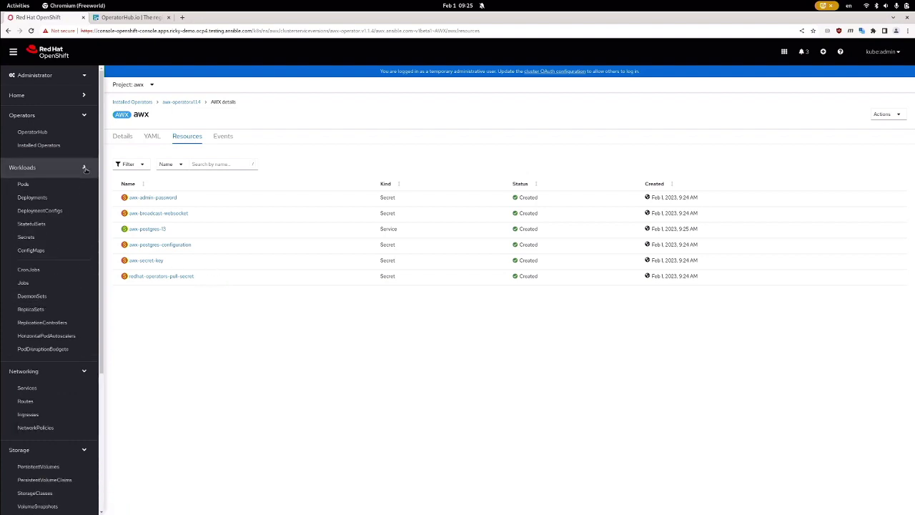
{"action": "left_click", "coordinate": [24, 184]}
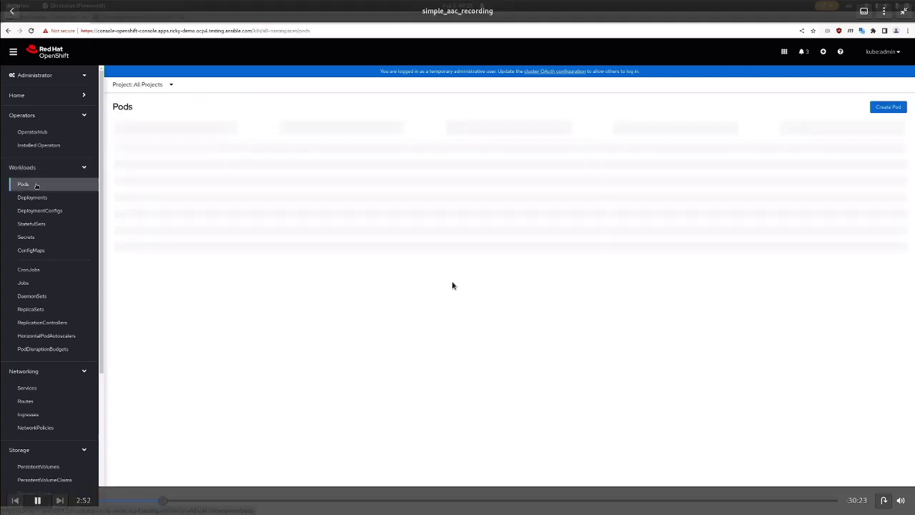
{"action": "left_click", "coordinate": [165, 85]}
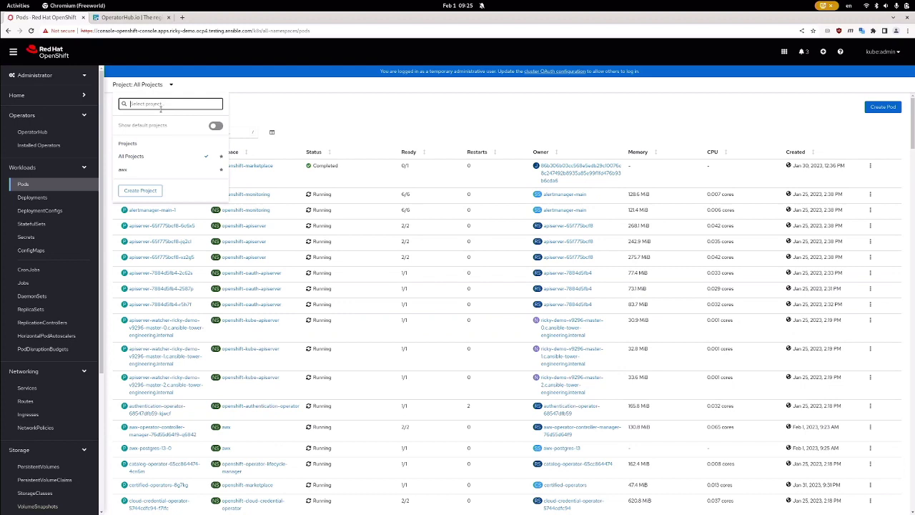
{"action": "left_click", "coordinate": [127, 170]}
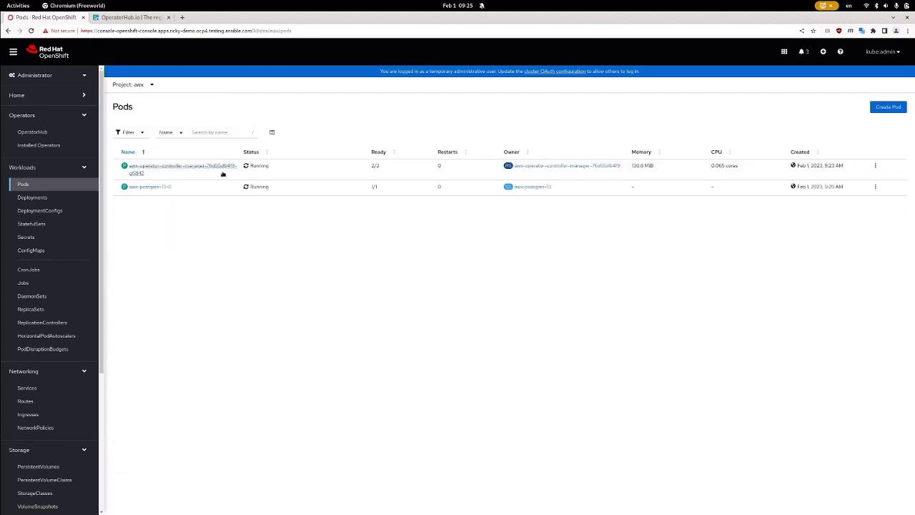
View the logs of the awx-manager container in the awx-operator-controller-manager pod
{"action": "left_click", "coordinate": [183, 172]}
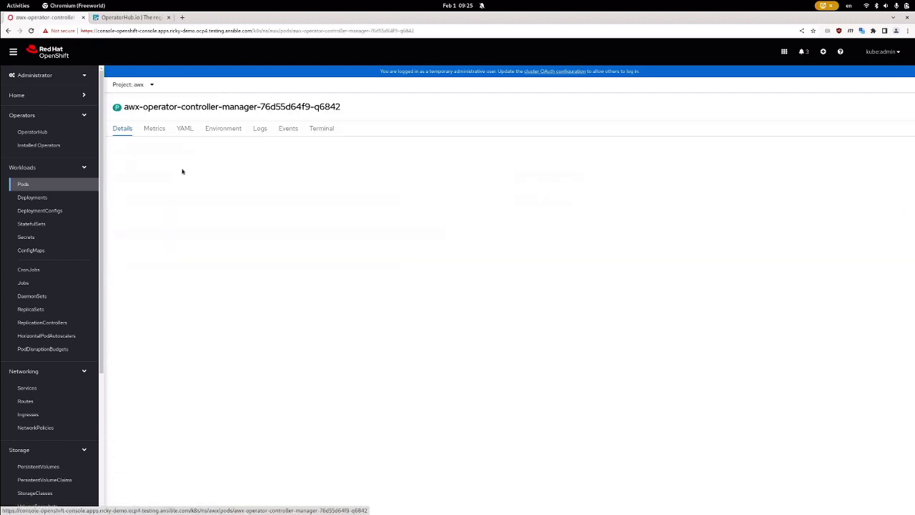
{"action": "left_click", "coordinate": [260, 137]}
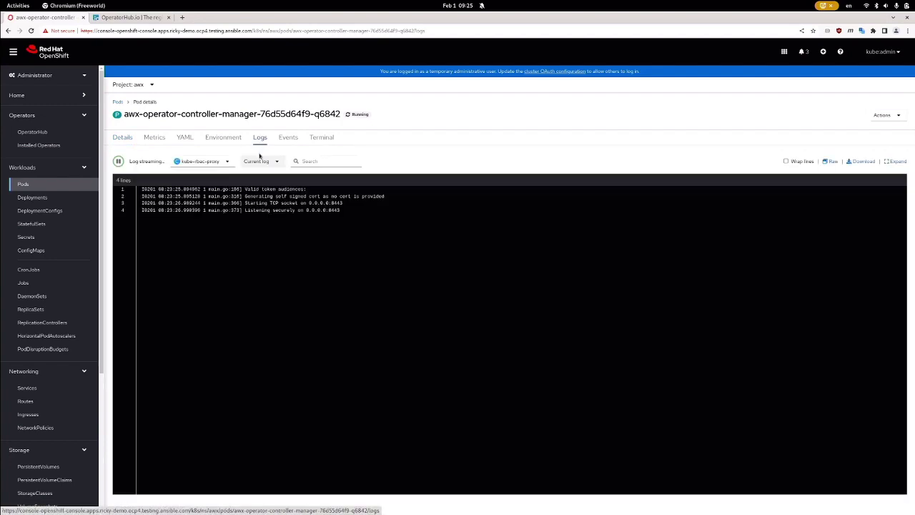
{"action": "left_click", "coordinate": [210, 161]}
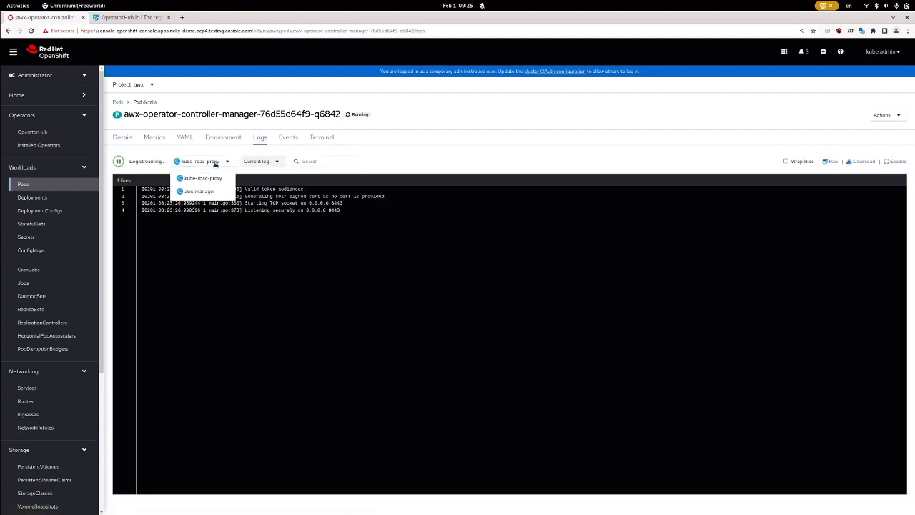
{"action": "left_click", "coordinate": [203, 191]}
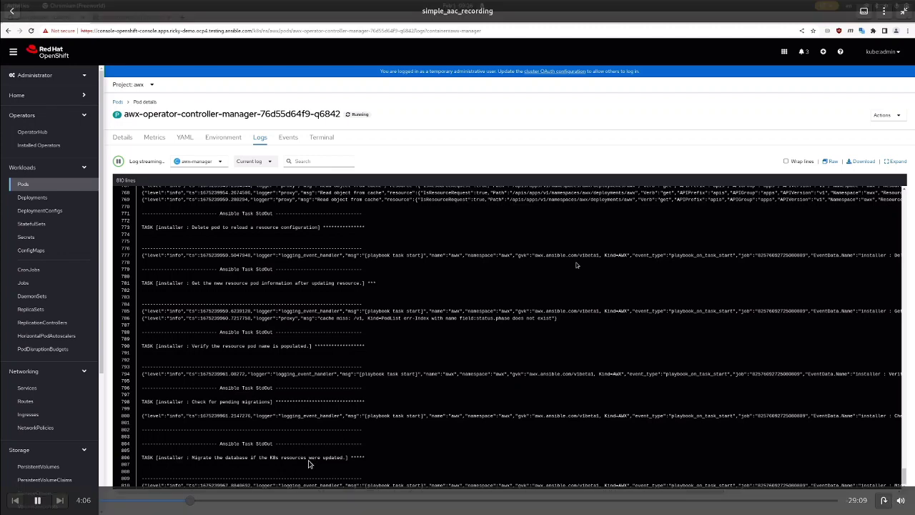
{"action": "left_click", "coordinate": [247, 501]}
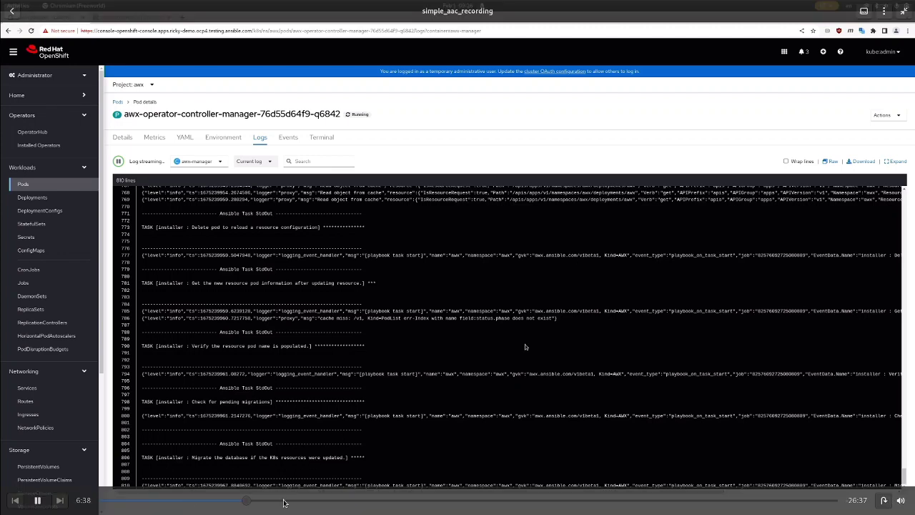
{"action": "left_click", "coordinate": [280, 501]}
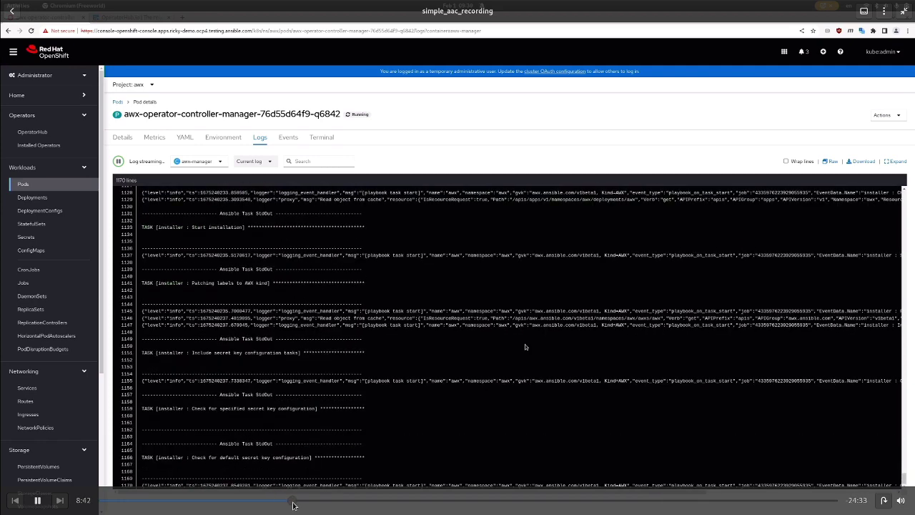
Examine the end of the awx-manager log, marking the Ansible runner exit message and the play recap results
{"action": "left_click", "coordinate": [308, 503]}
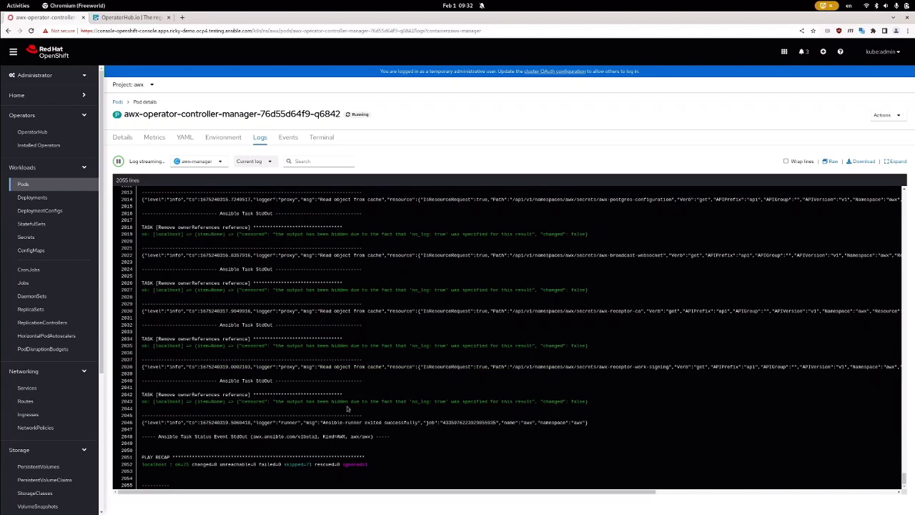
{"action": "triple_click", "coordinate": [340, 422]}
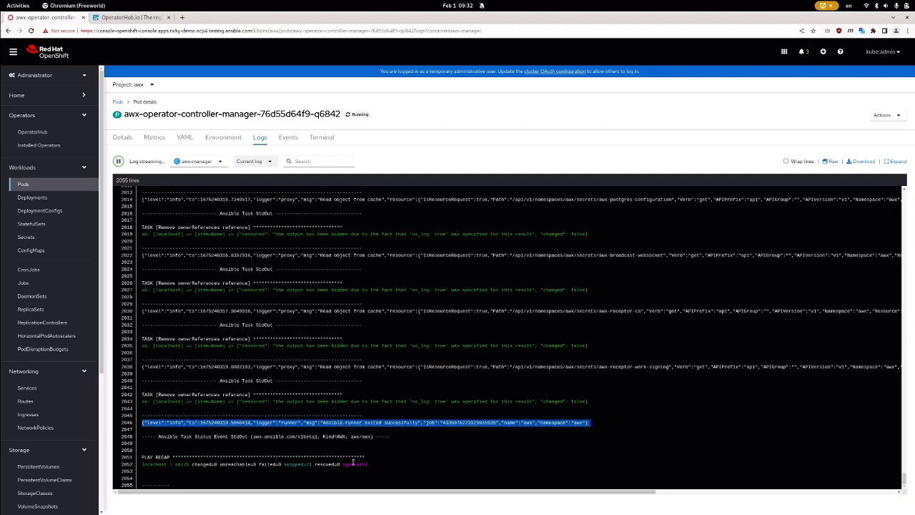
{"action": "triple_click", "coordinate": [320, 464]}
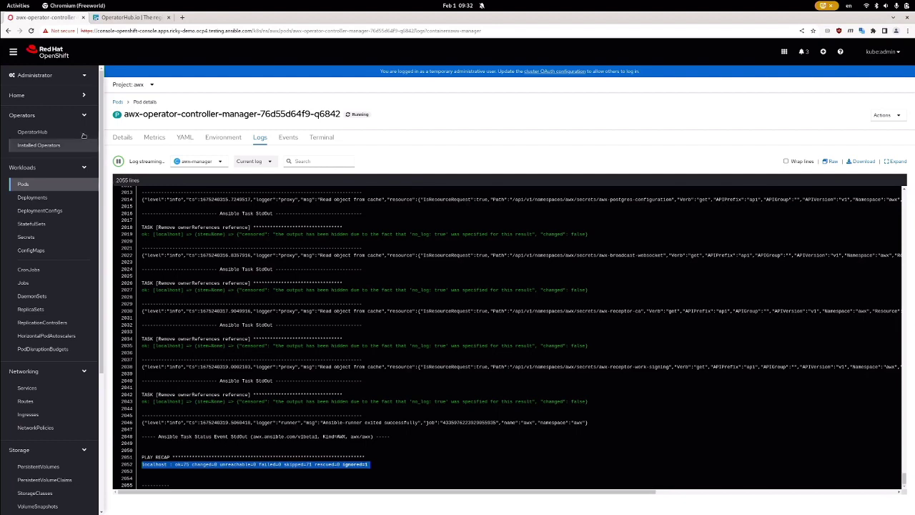
Return to the awx instance of the installed AWX operator, review its details down to the conditions, and list its resources
{"action": "left_click", "coordinate": [50, 146]}
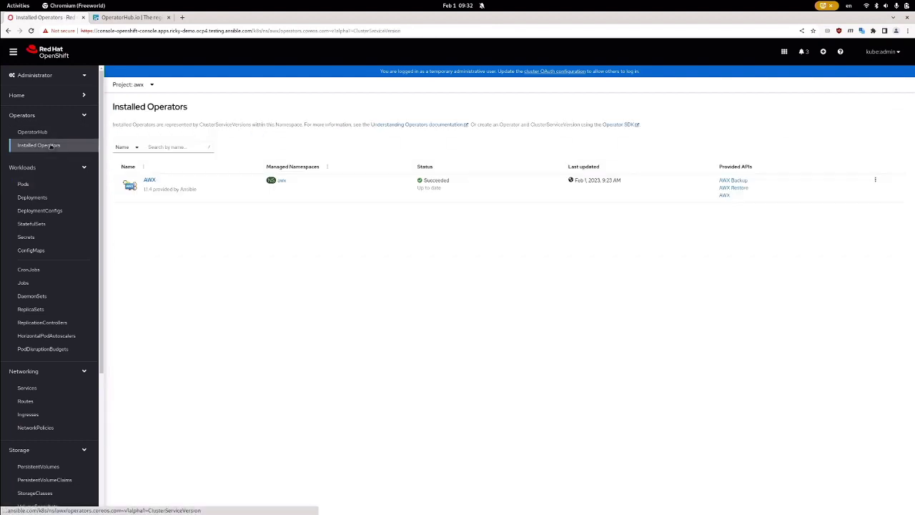
{"action": "left_click", "coordinate": [146, 182]}
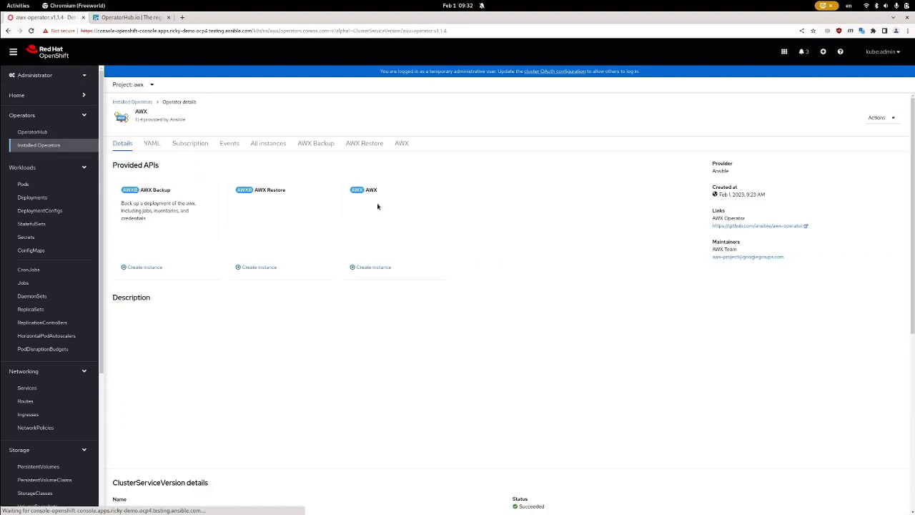
{"action": "left_click", "coordinate": [401, 143]}
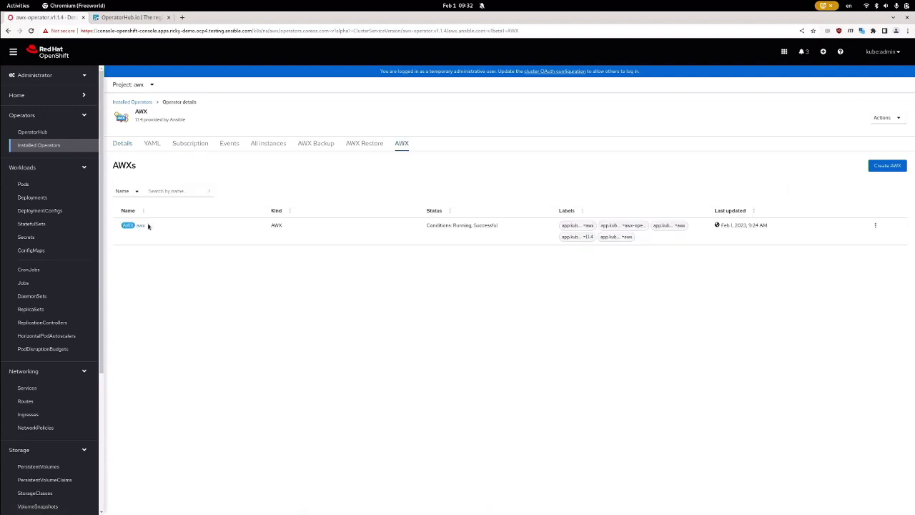
{"action": "left_click", "coordinate": [147, 227]}
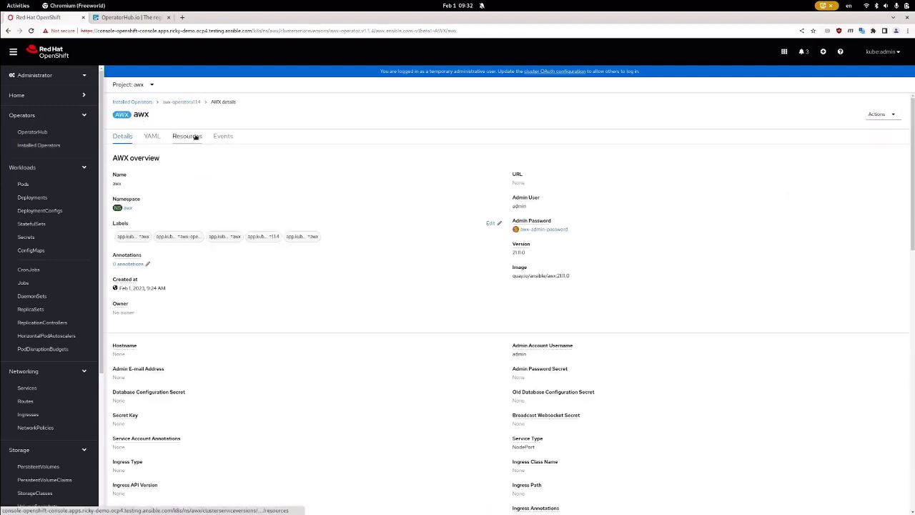
{"action": "scroll", "coordinate": [265, 271], "scroll_direction": "down", "scroll_amount": 10}
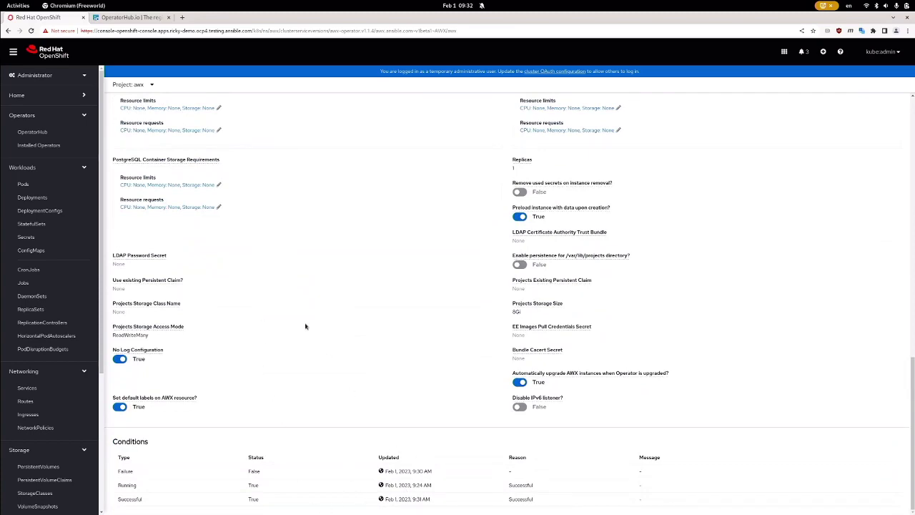
{"action": "scroll", "coordinate": [266, 289], "scroll_direction": "up", "scroll_amount": 10}
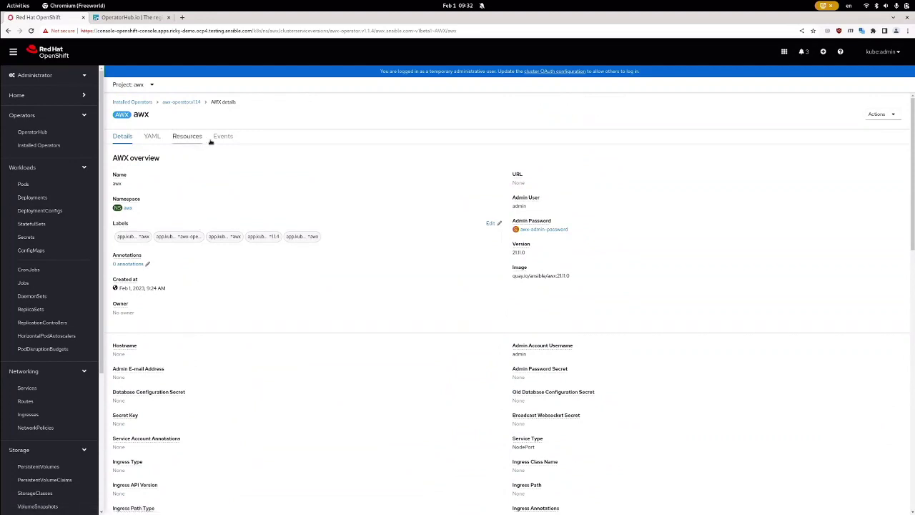
{"action": "left_click", "coordinate": [178, 140]}
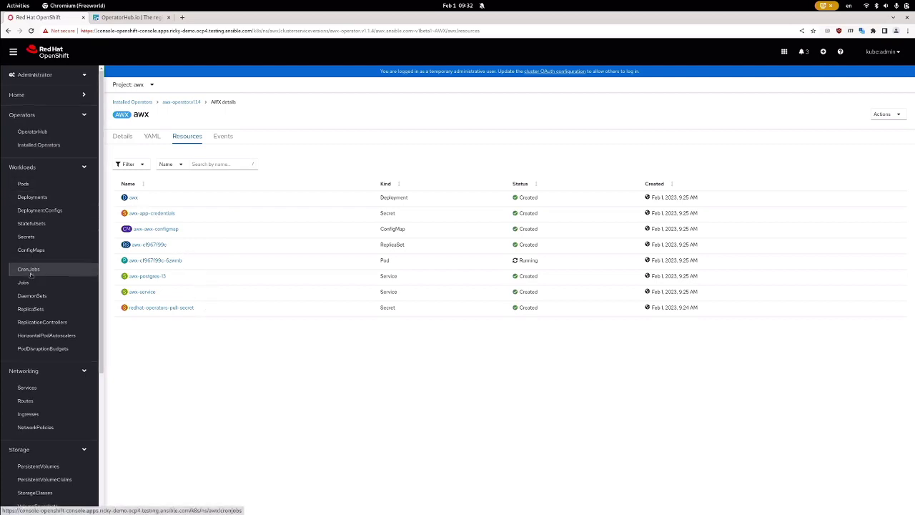
Start a new route in the awx project and name it awx
{"action": "scroll", "coordinate": [43, 272], "scroll_direction": "down", "scroll_amount": 3}
{"action": "scroll", "coordinate": [47, 309], "scroll_direction": "down", "scroll_amount": 1}
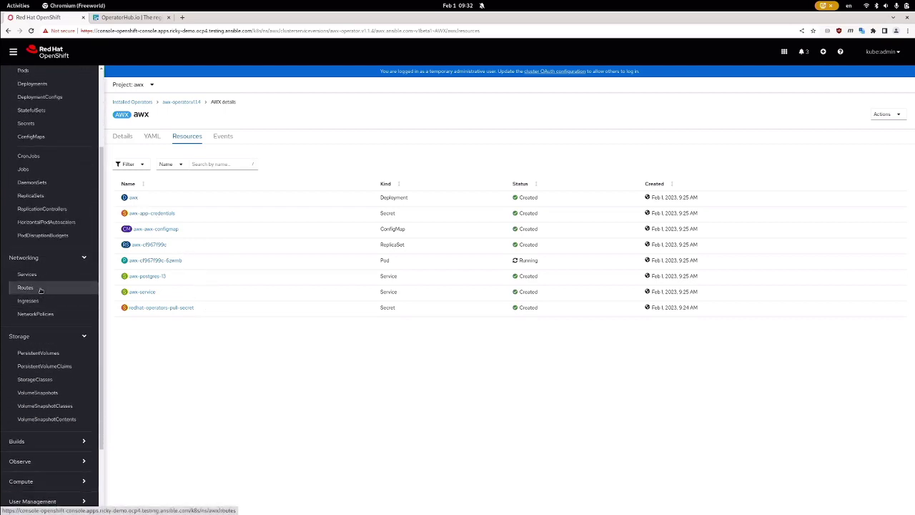
{"action": "left_click", "coordinate": [41, 288]}
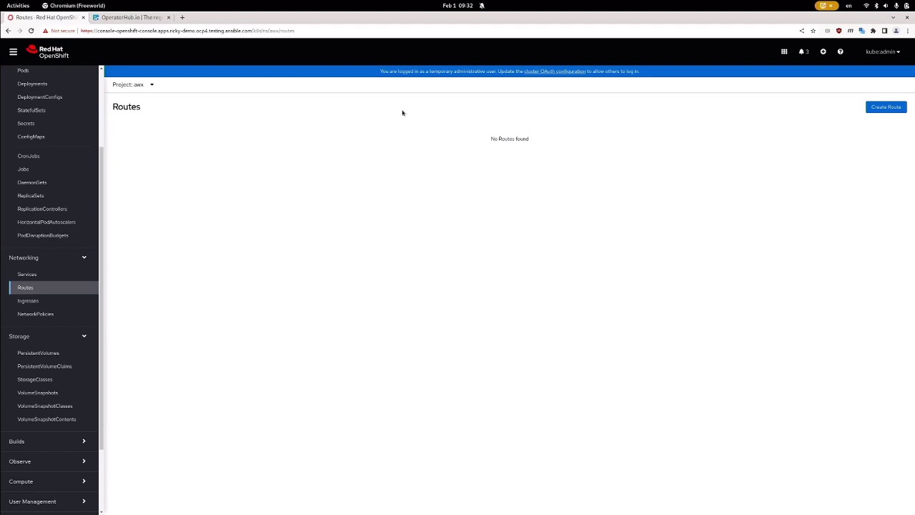
{"action": "left_click", "coordinate": [891, 111]}
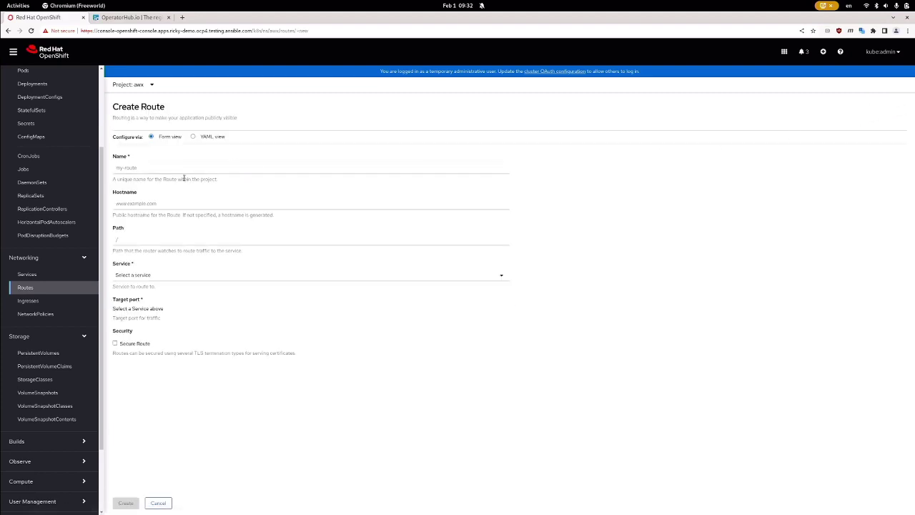
{"action": "left_click", "coordinate": [172, 170]}
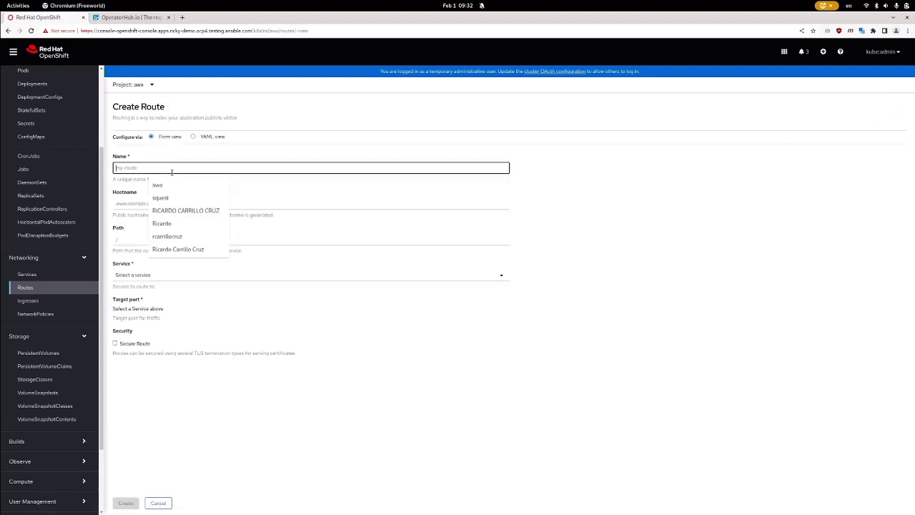
{"action": "type", "text": "awx"}
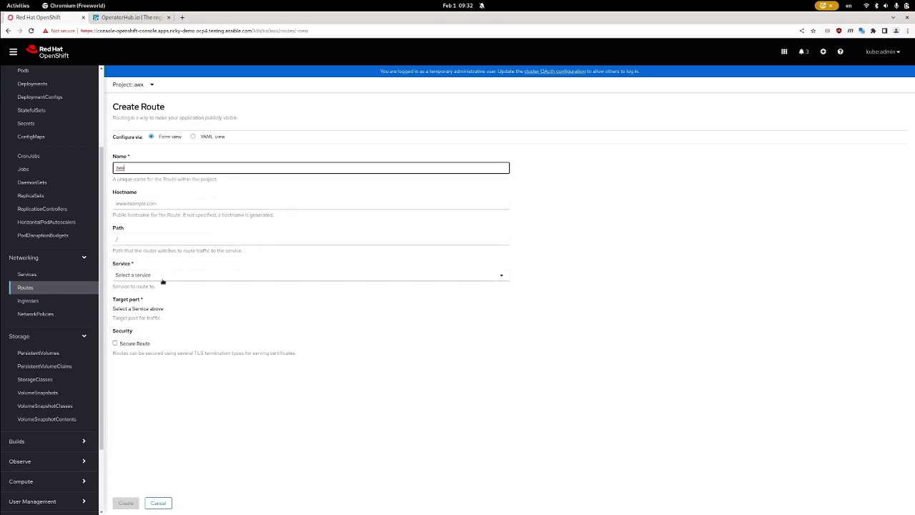
Point the route to awx-service with target port 80 → 8052 (TCP) and create it
{"action": "left_click", "coordinate": [163, 278]}
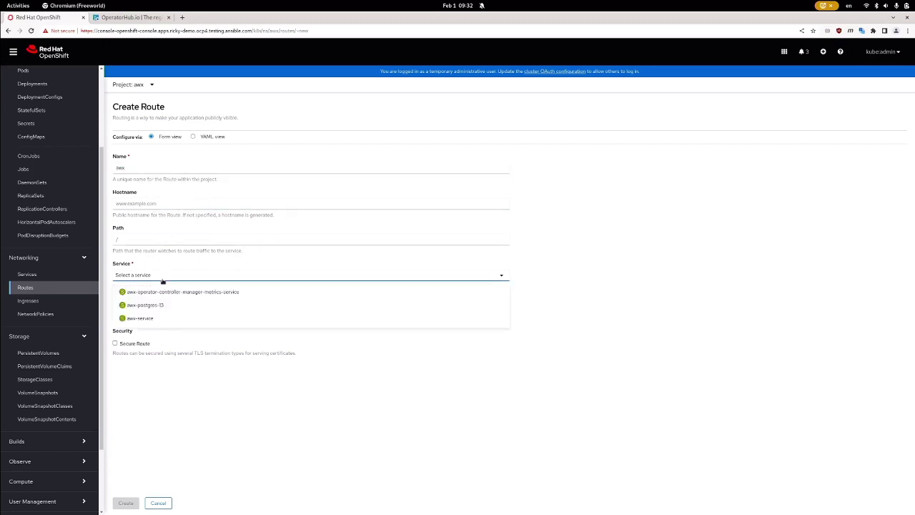
{"action": "left_click", "coordinate": [157, 318]}
{"action": "left_click", "coordinate": [156, 321]}
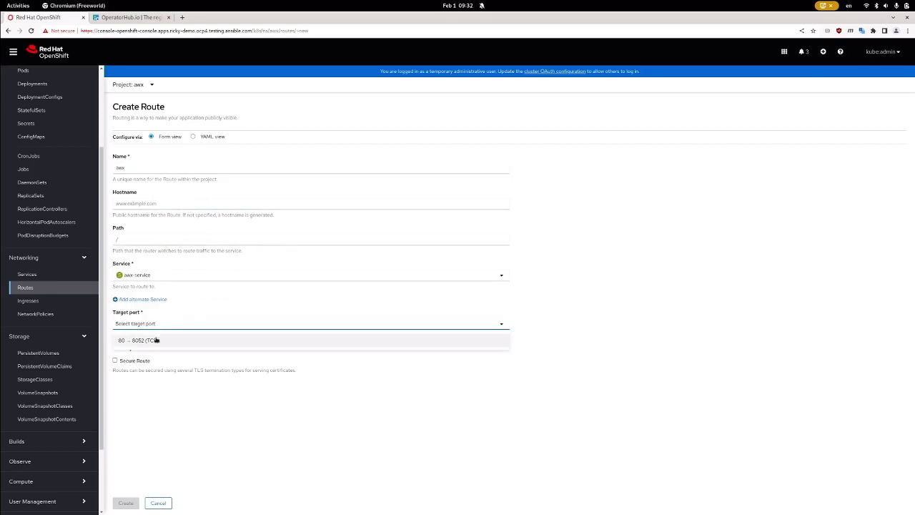
{"action": "left_click", "coordinate": [156, 339]}
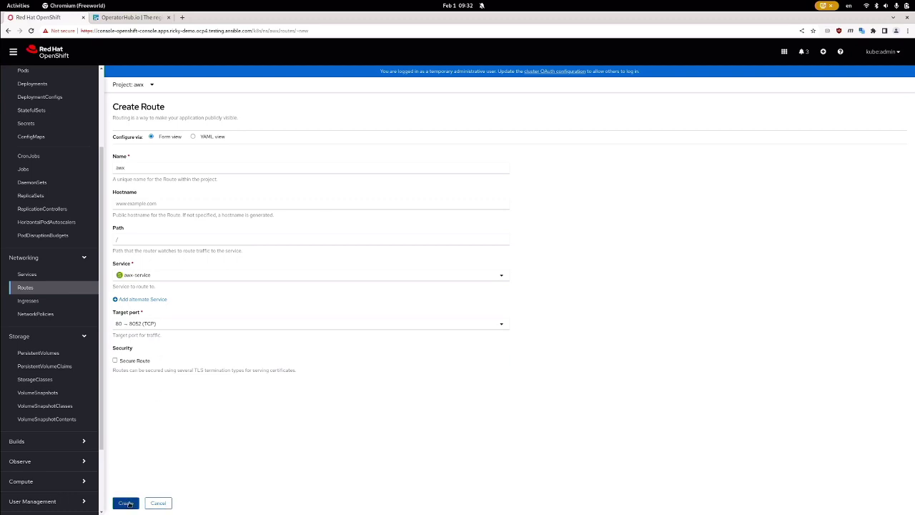
{"action": "left_click", "coordinate": [126, 504]}
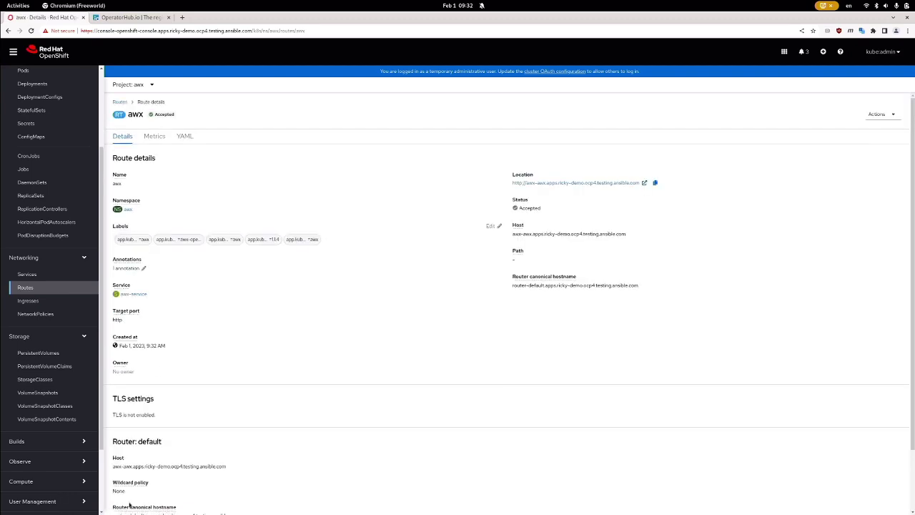
Open the awx route's location in a new browser tab and show the AWX login page
{"action": "middle_click", "coordinate": [560, 184]}
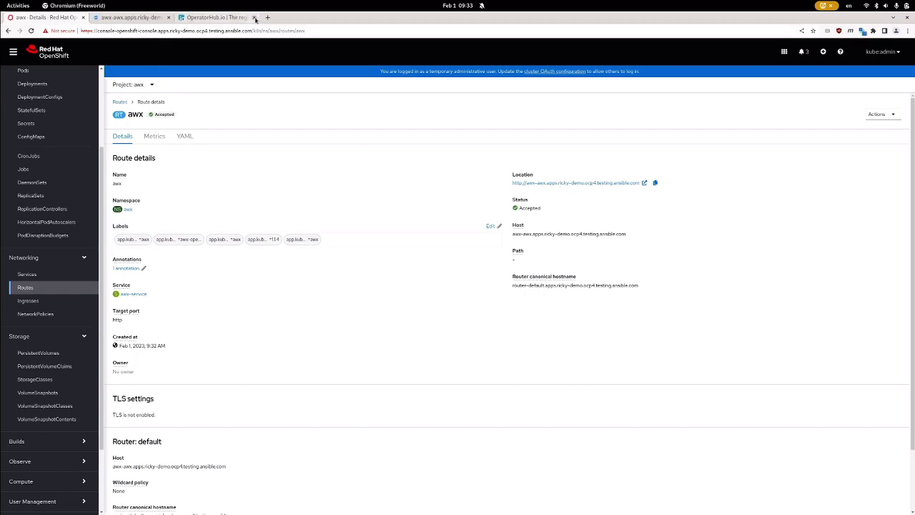
{"action": "left_click", "coordinate": [149, 22]}
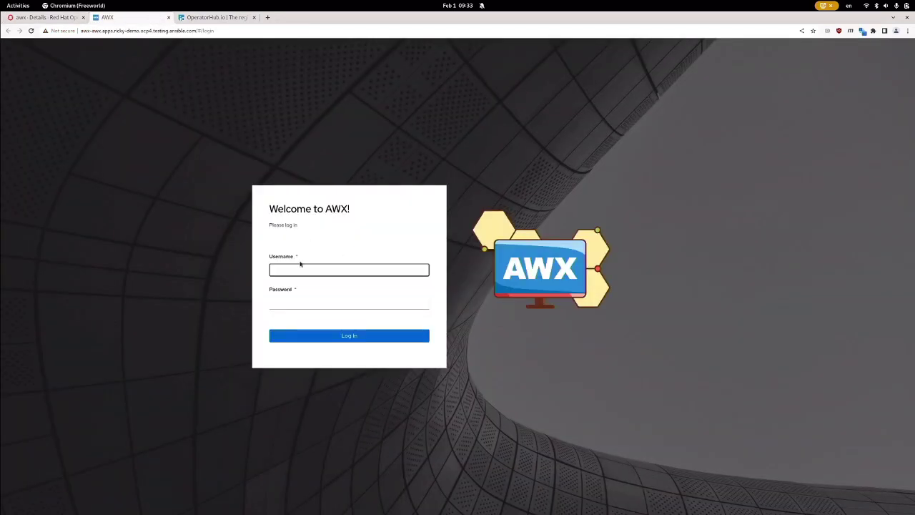
Return to the OpenShift console and copy the password value from the awx-admin-password secret
{"action": "left_click", "coordinate": [53, 20]}
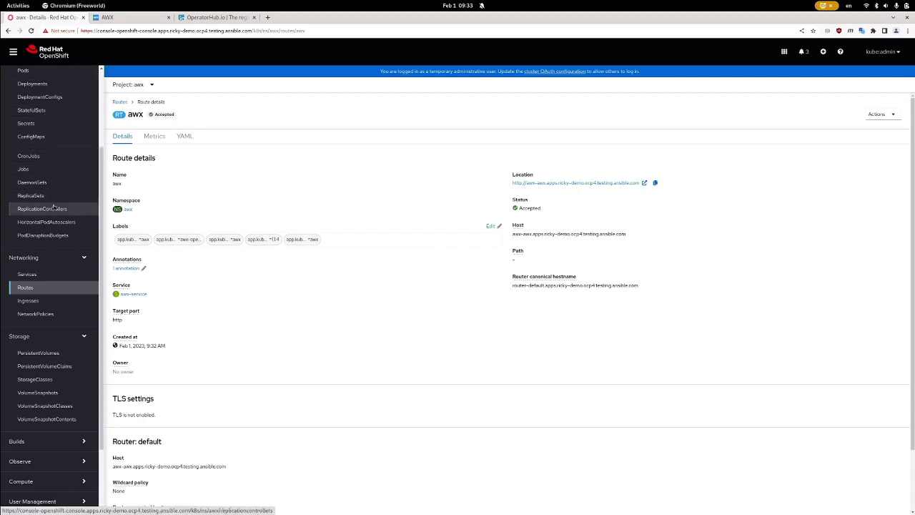
{"action": "left_click", "coordinate": [26, 123]}
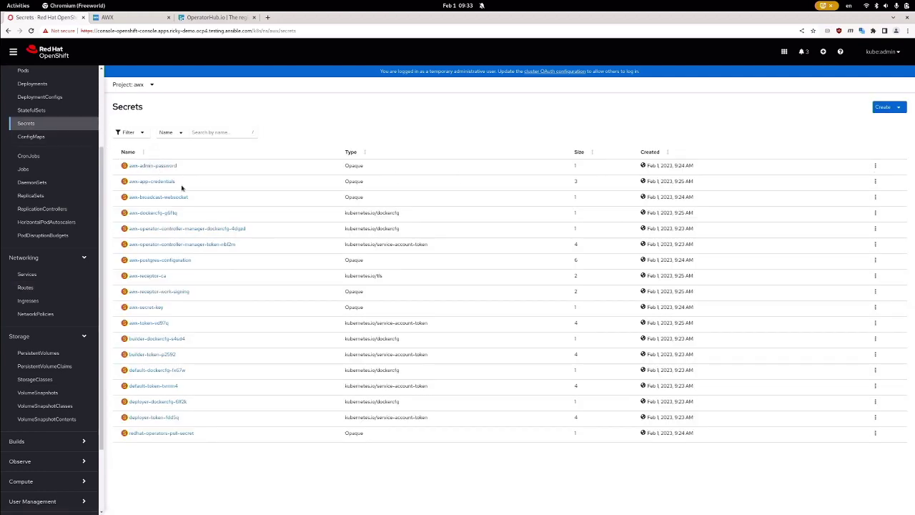
{"action": "left_click", "coordinate": [153, 166]}
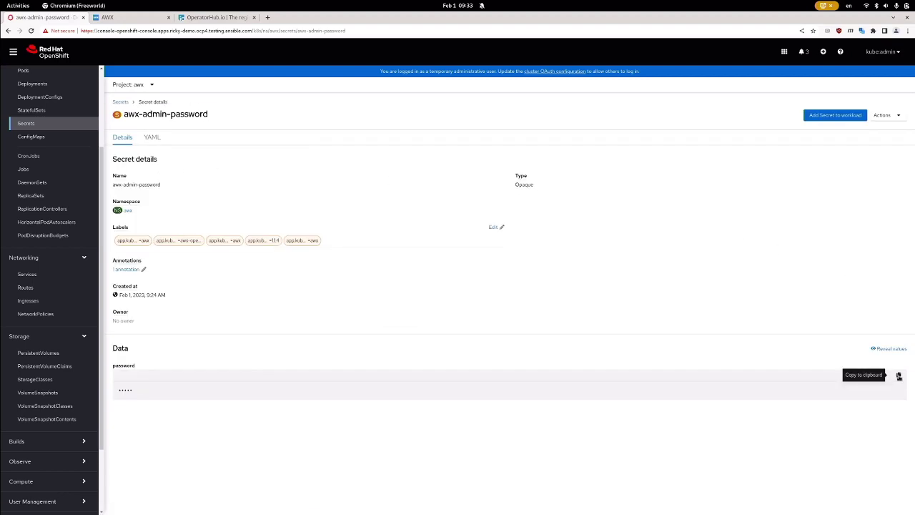
{"action": "left_click", "coordinate": [898, 375]}
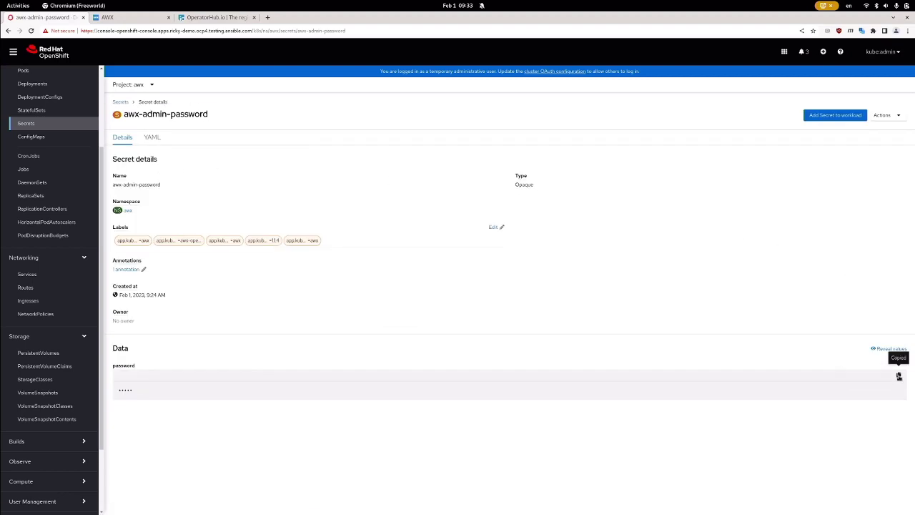
Log in to AWX as admin with the copied admin password
{"action": "left_click", "coordinate": [131, 17]}
{"action": "type", "text": "admin"}
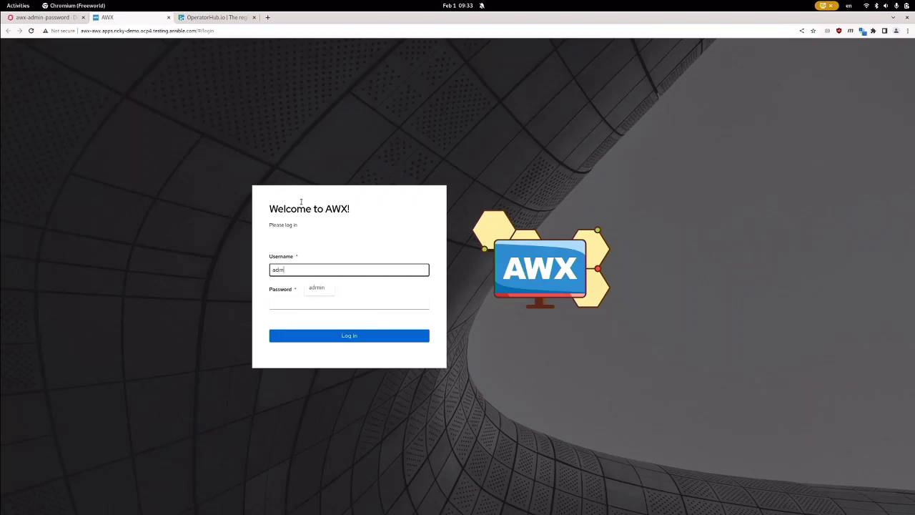
{"action": "key", "text": "Tab"}
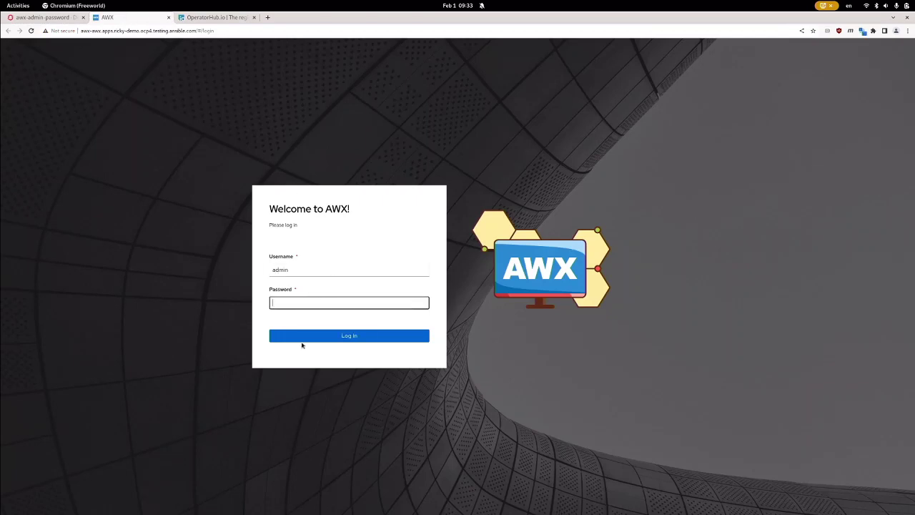
{"action": "right_click", "coordinate": [300, 305]}
{"action": "left_click", "coordinate": [332, 348]}
{"action": "left_click", "coordinate": [336, 336]}
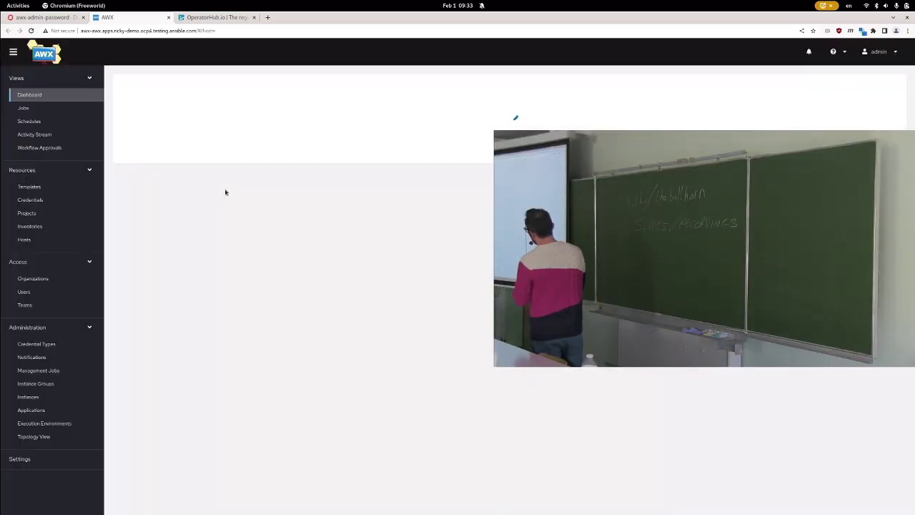
{"action": "left_click", "coordinate": [863, 33]}
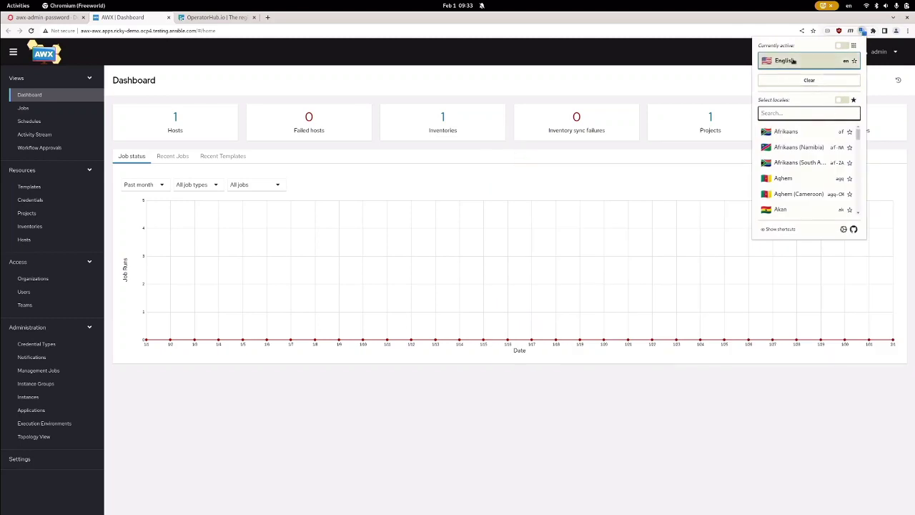
{"action": "left_click", "coordinate": [725, 83]}
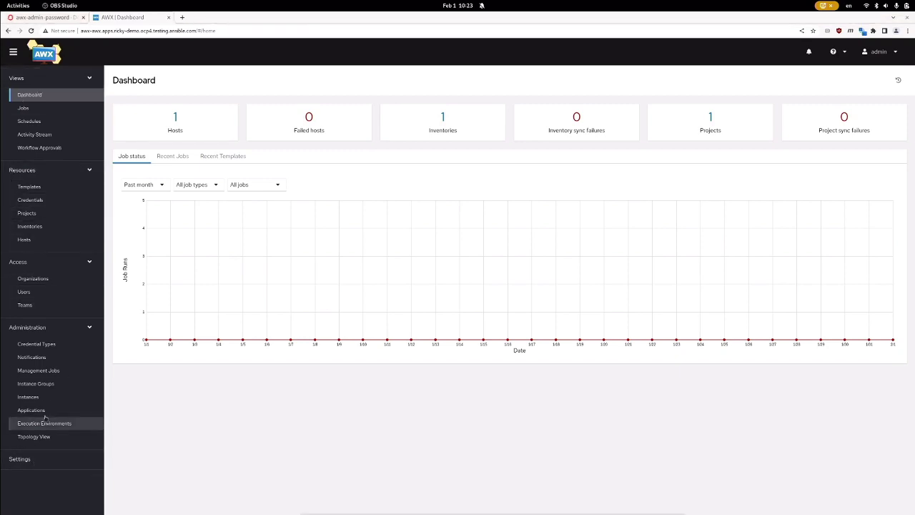
Start adding a new AWX user with the username developer
{"action": "left_click", "coordinate": [33, 292]}
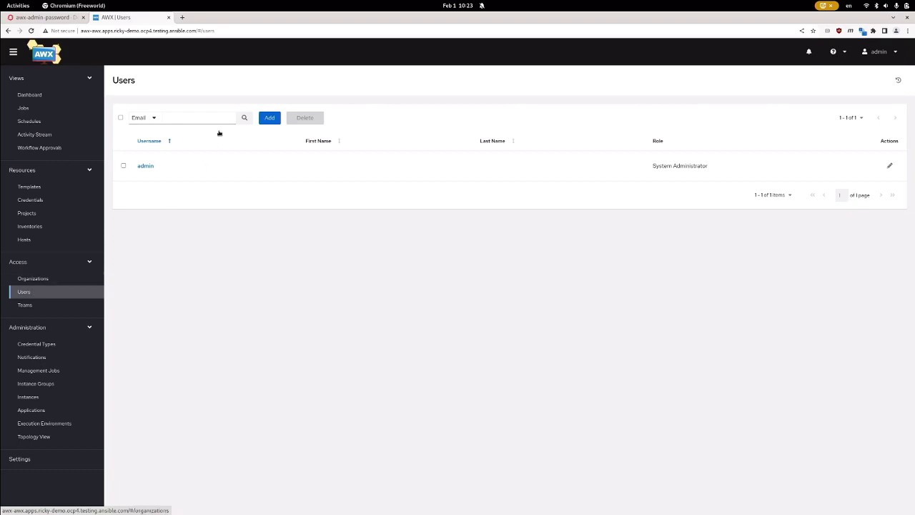
{"action": "left_click", "coordinate": [270, 118]}
{"action": "left_click", "coordinate": [209, 170]}
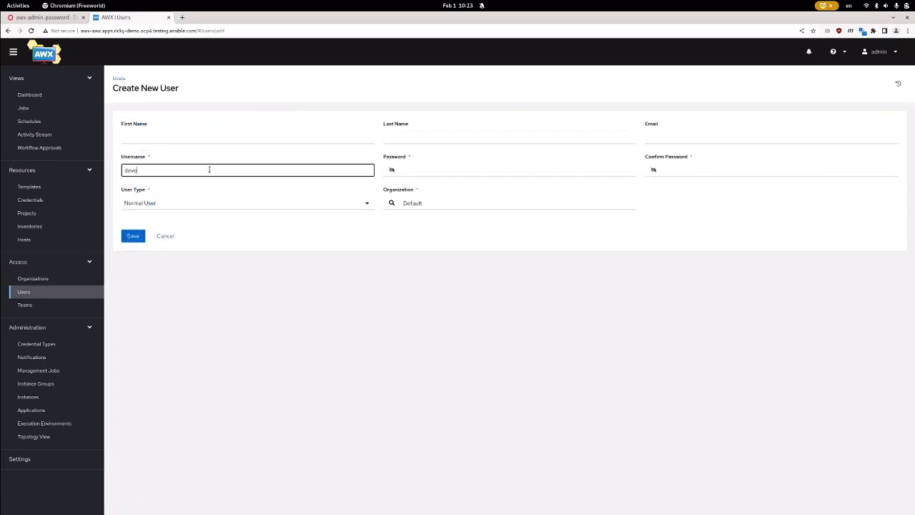
{"action": "type", "text": "developer"}
Enter and confirm a password for the developer user and save it as a Normal User in the Default organization
{"action": "key", "text": "Tab"}
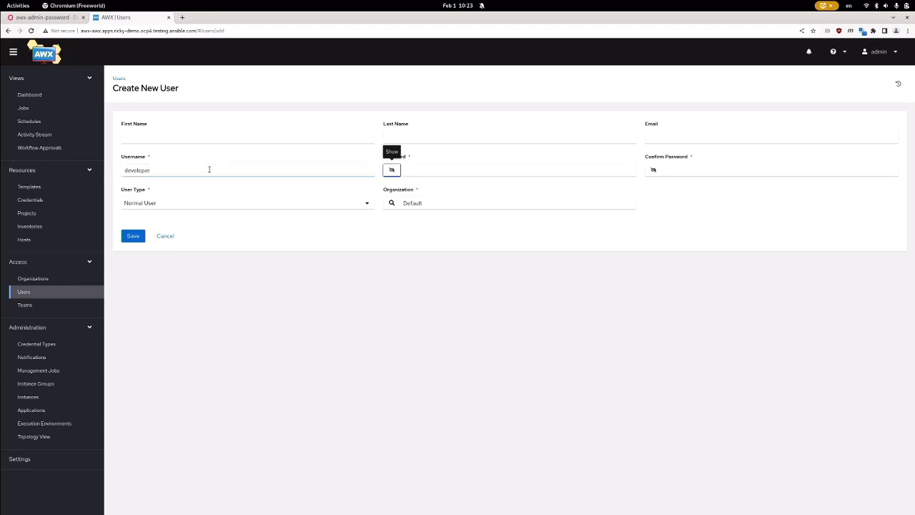
{"action": "key", "text": "Tab"}
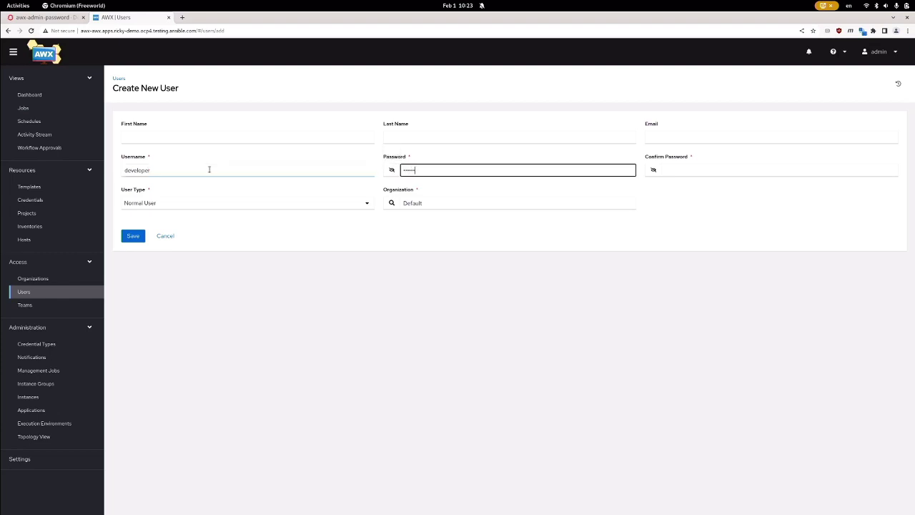
{"action": "key", "text": "Tab"}
{"action": "key", "text": "Tab"}
{"action": "type", "text": "d"}
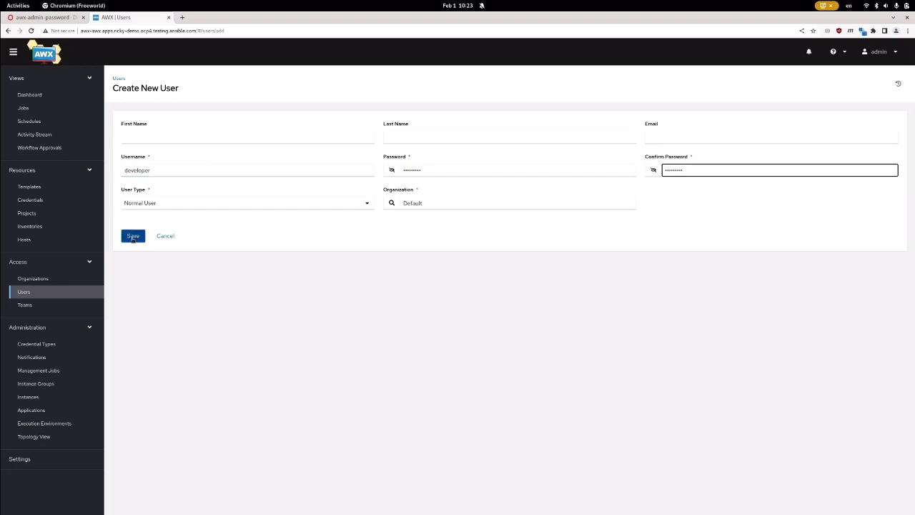
{"action": "left_click", "coordinate": [133, 237]}
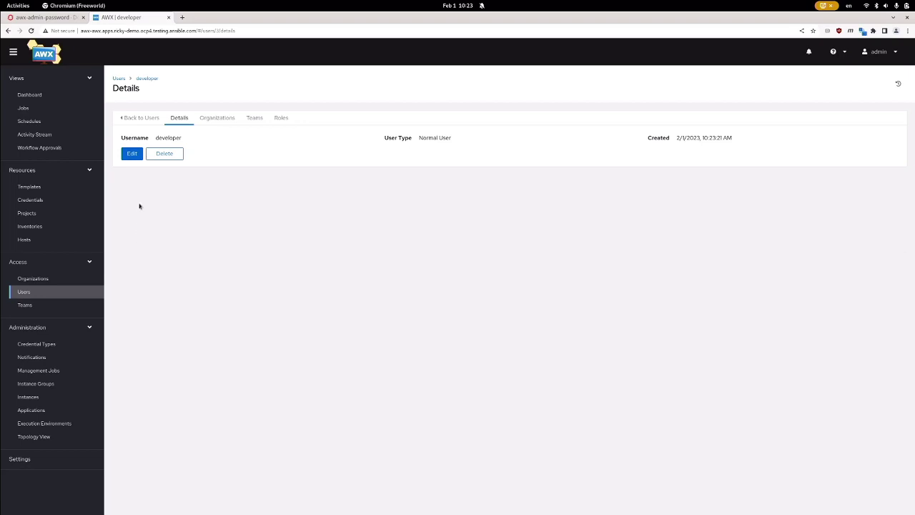
Review the developer user's organizations, teams and roles, and return to the users list
{"action": "left_click", "coordinate": [218, 119]}
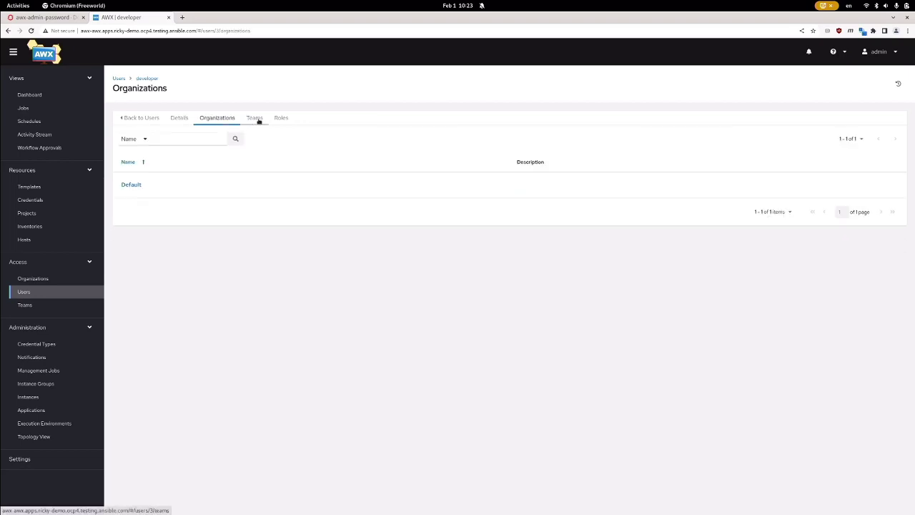
{"action": "left_click", "coordinate": [259, 120]}
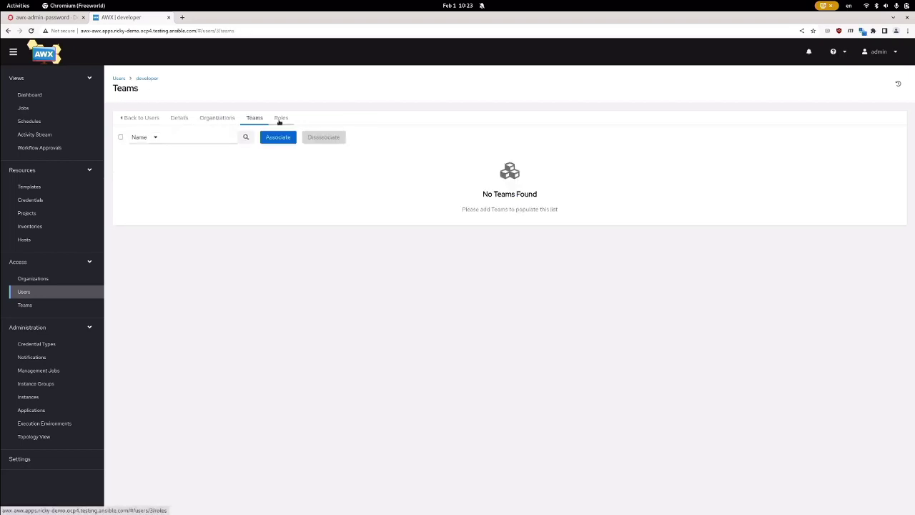
{"action": "left_click", "coordinate": [280, 119]}
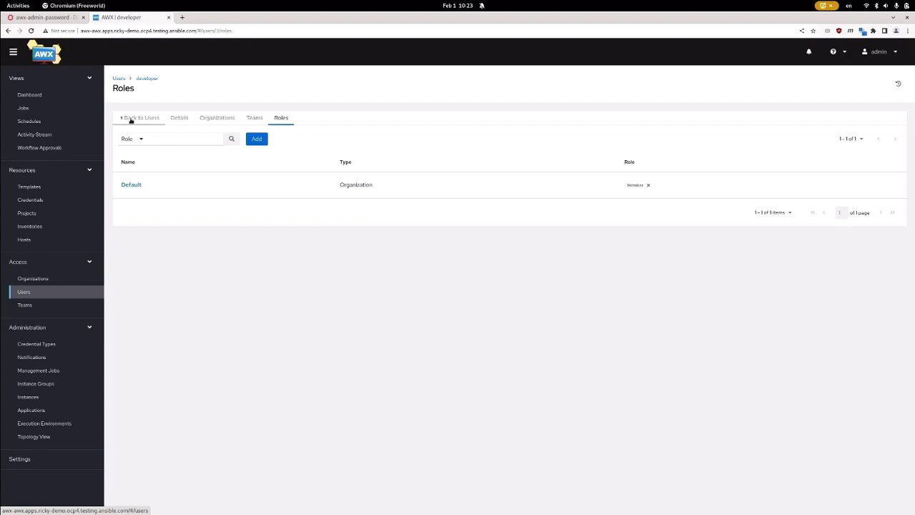
{"action": "left_click", "coordinate": [131, 121]}
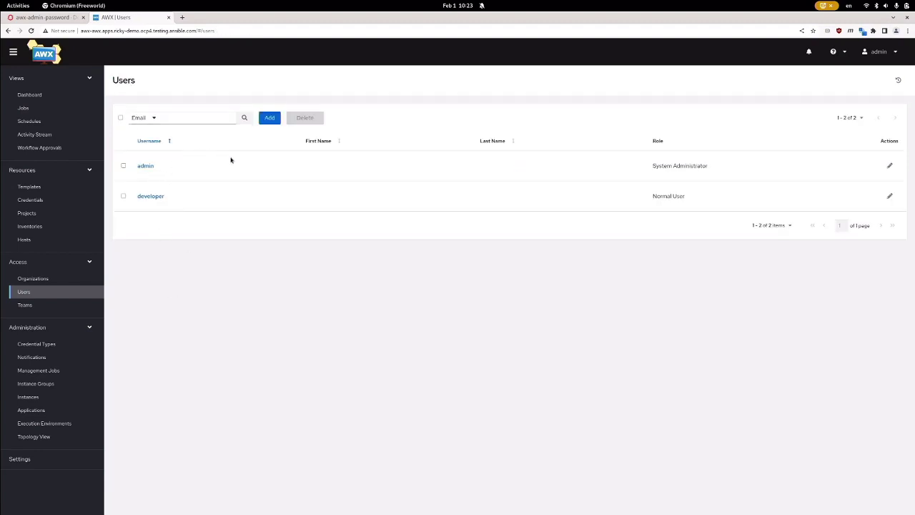
Open the AWX dashboard in the admin session and copy its web address
{"action": "left_click", "coordinate": [30, 95]}
{"action": "mouse_move", "coordinate": [1, 2]}
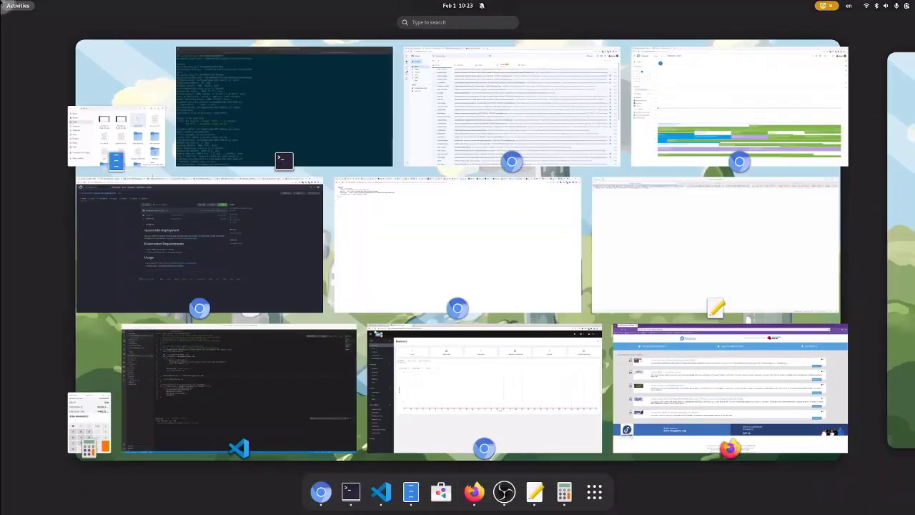
{"action": "left_click", "coordinate": [729, 386]}
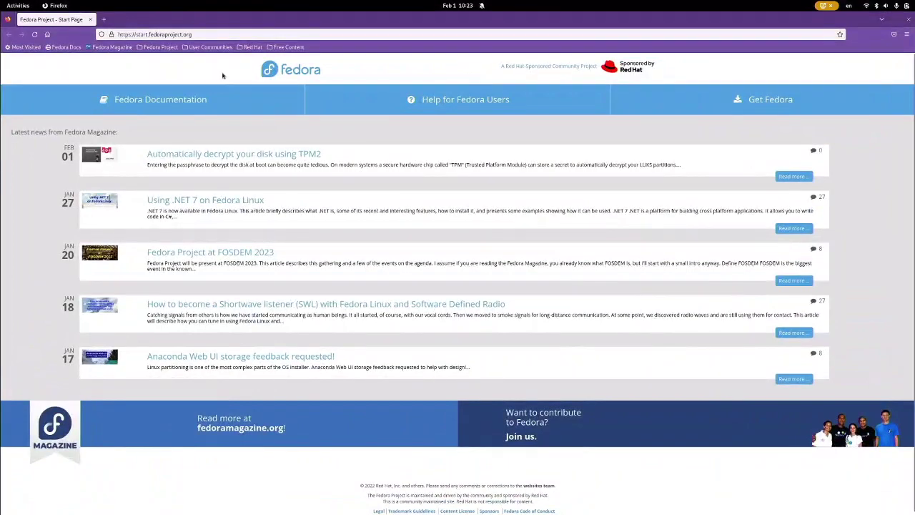
{"action": "mouse_move", "coordinate": [1, 2]}
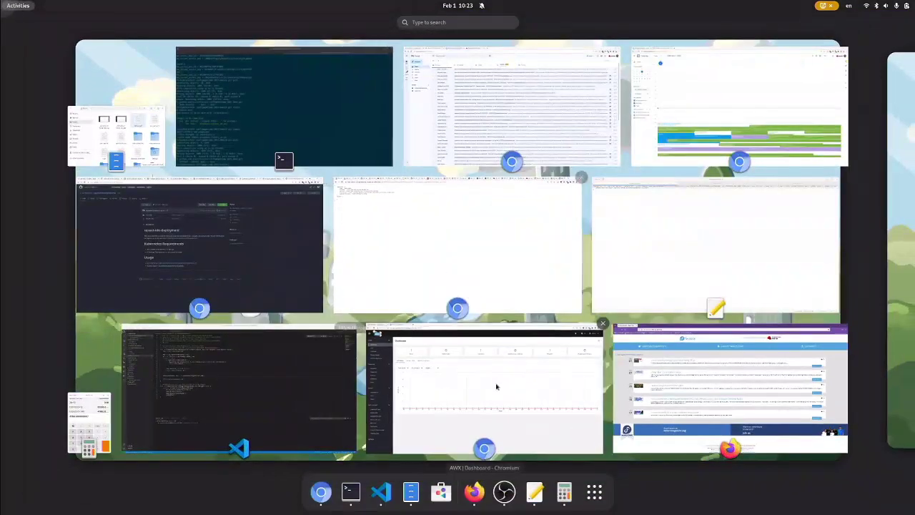
{"action": "left_click", "coordinate": [496, 384]}
{"action": "left_click", "coordinate": [166, 32]}
{"action": "key", "text": "ctrl+c"}
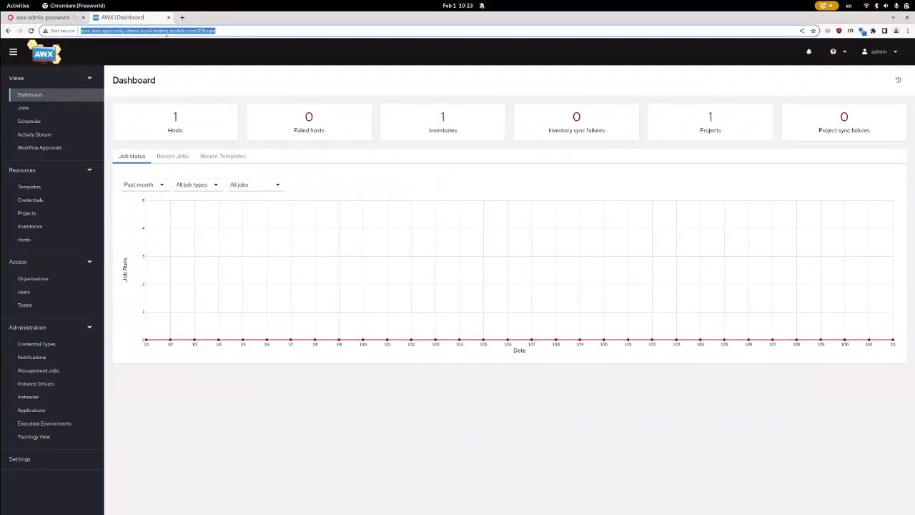
Switch to Firefox and open the copied AWX address there
{"action": "key", "text": "super"}
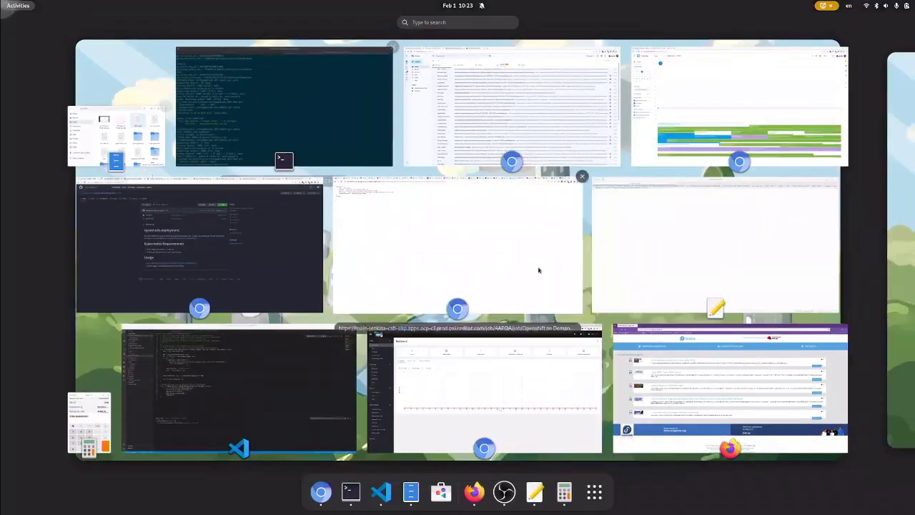
{"action": "left_click", "coordinate": [723, 429]}
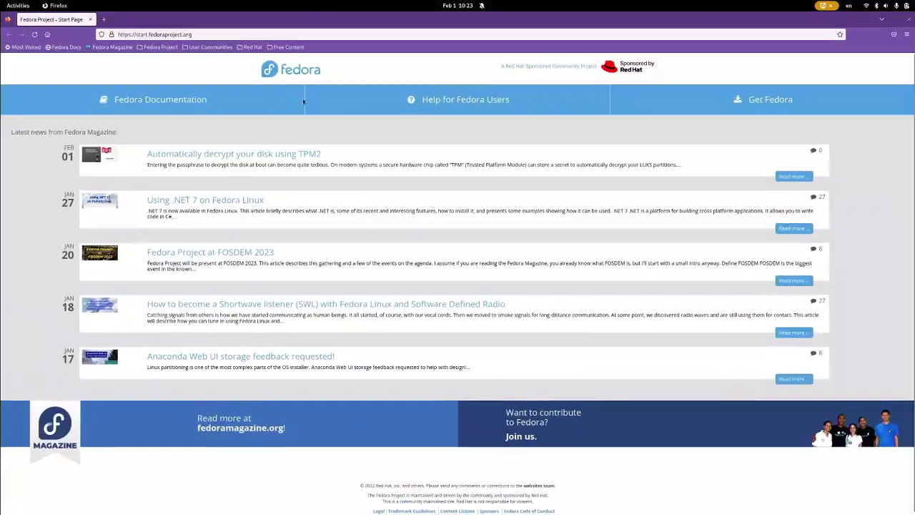
{"action": "left_click", "coordinate": [223, 33]}
{"action": "key", "text": "ctrl+v"}
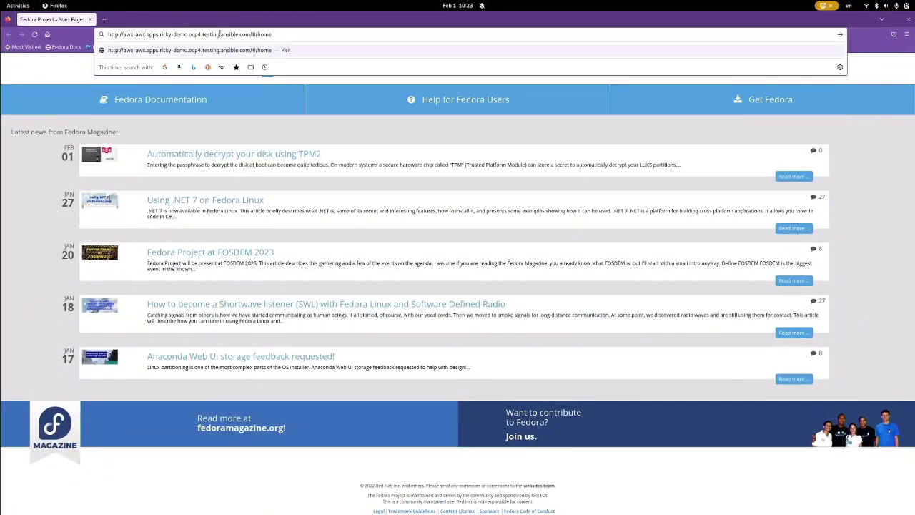
{"action": "key", "text": "Return"}
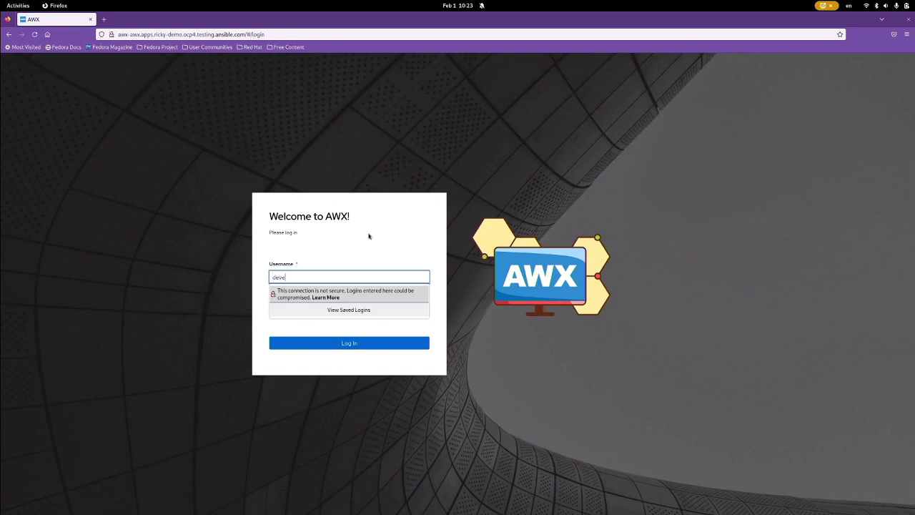
Log in to AWX as developer with the account password and decline to save the login in the browser
{"action": "type", "text": "r"}
{"action": "key", "text": "Tab"}
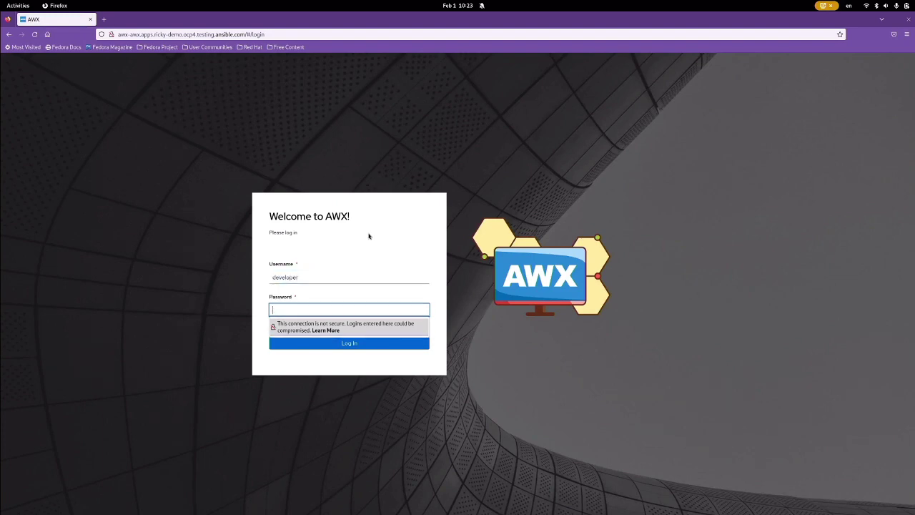
{"action": "type", "text": "****"}
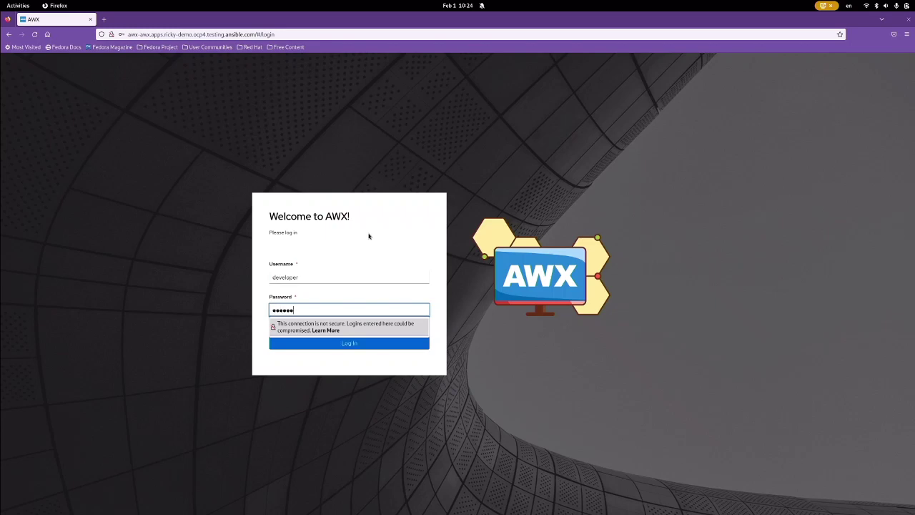
{"action": "left_click", "coordinate": [340, 346]}
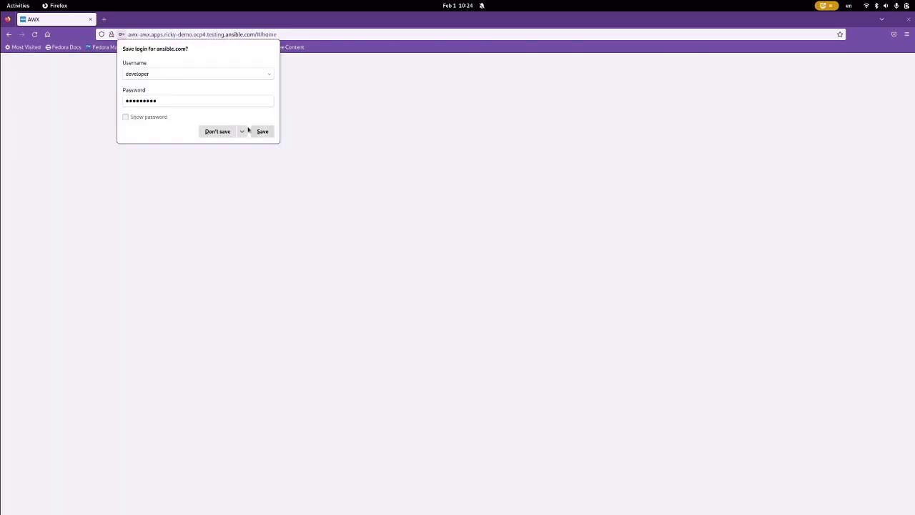
{"action": "left_click", "coordinate": [217, 131]}
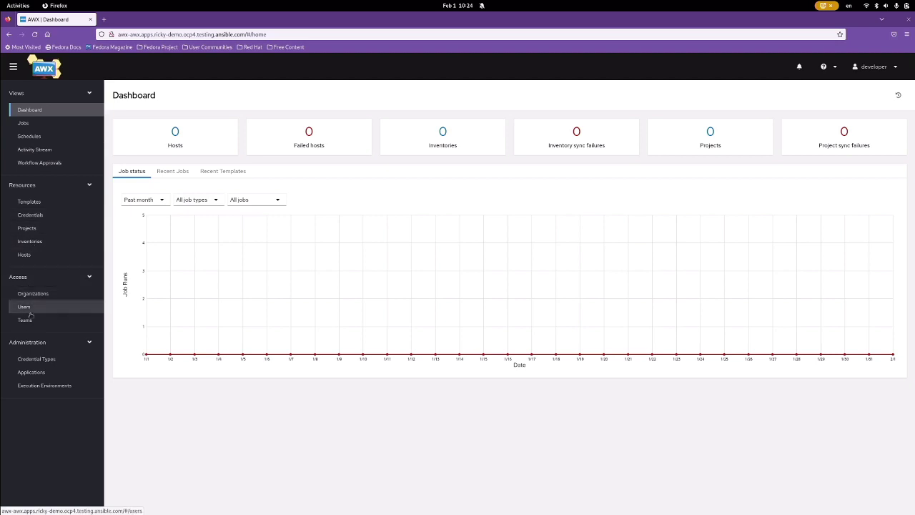
Review the developer account's details, organizations, teams, roles and tokens, and return to the dashboard
{"action": "left_click", "coordinate": [875, 68]}
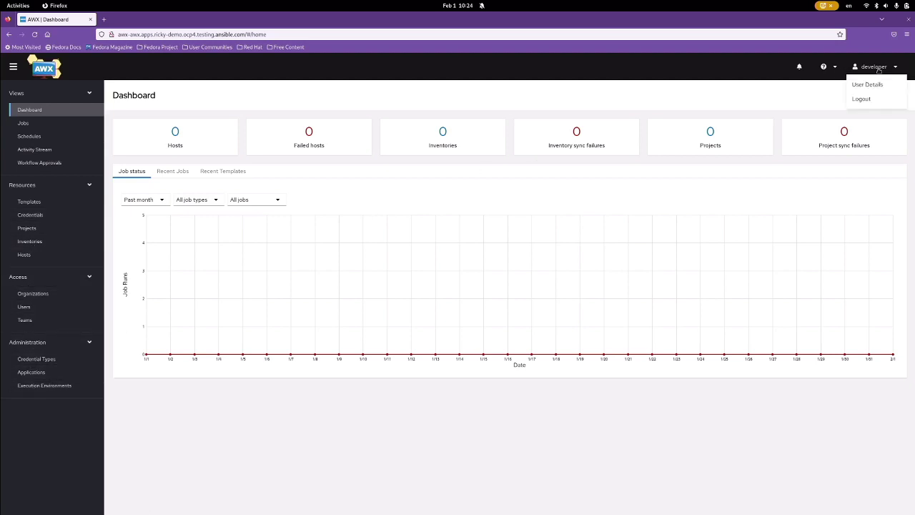
{"action": "left_click", "coordinate": [872, 84]}
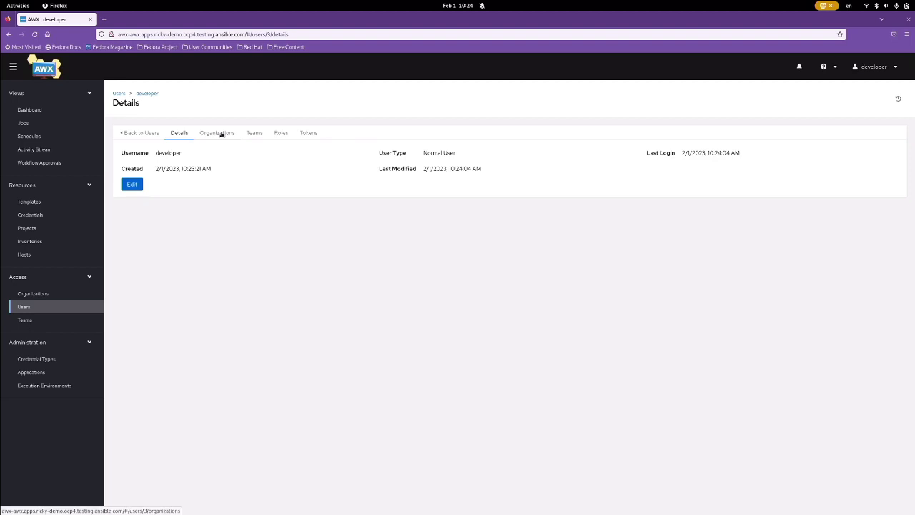
{"action": "left_click", "coordinate": [222, 135]}
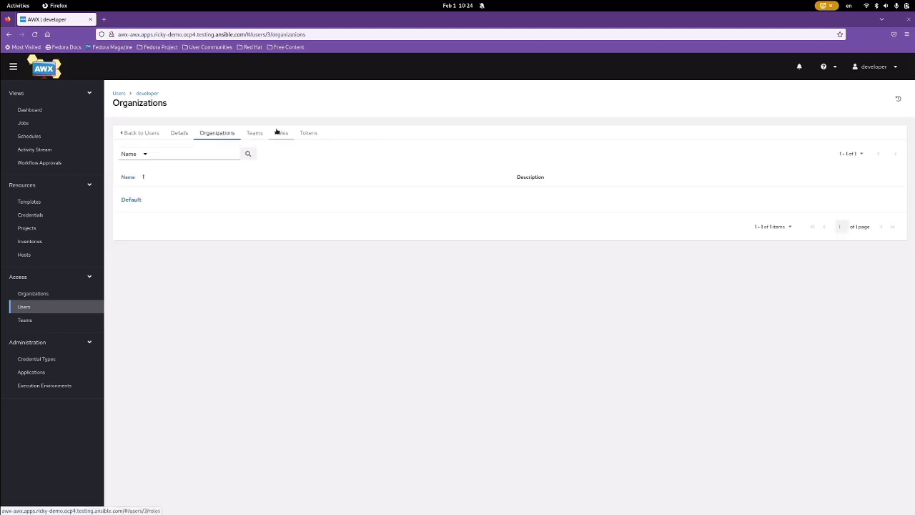
{"action": "left_click", "coordinate": [256, 134]}
{"action": "left_click", "coordinate": [280, 135]}
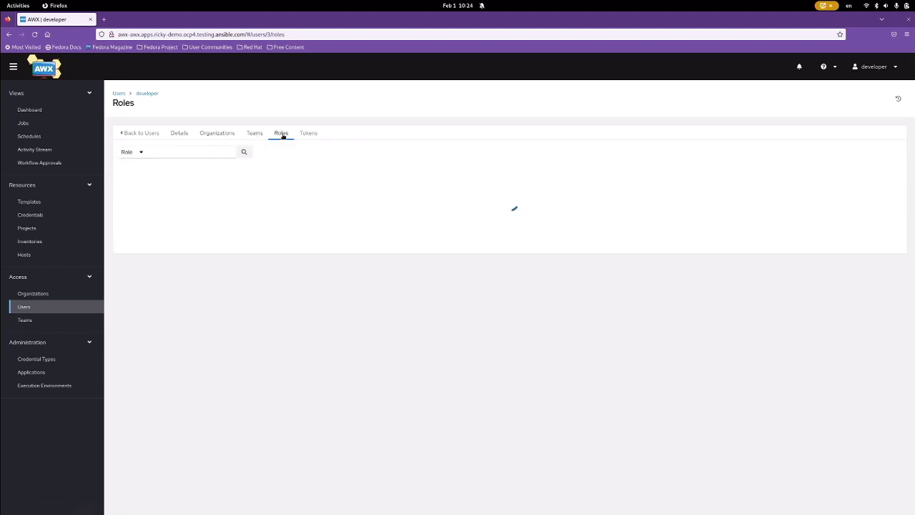
{"action": "left_click", "coordinate": [304, 135]}
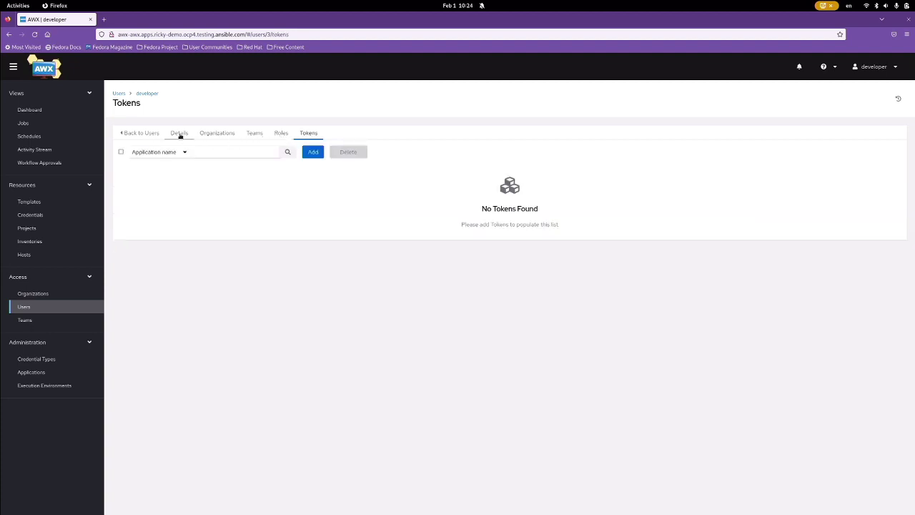
{"action": "left_click", "coordinate": [179, 135]}
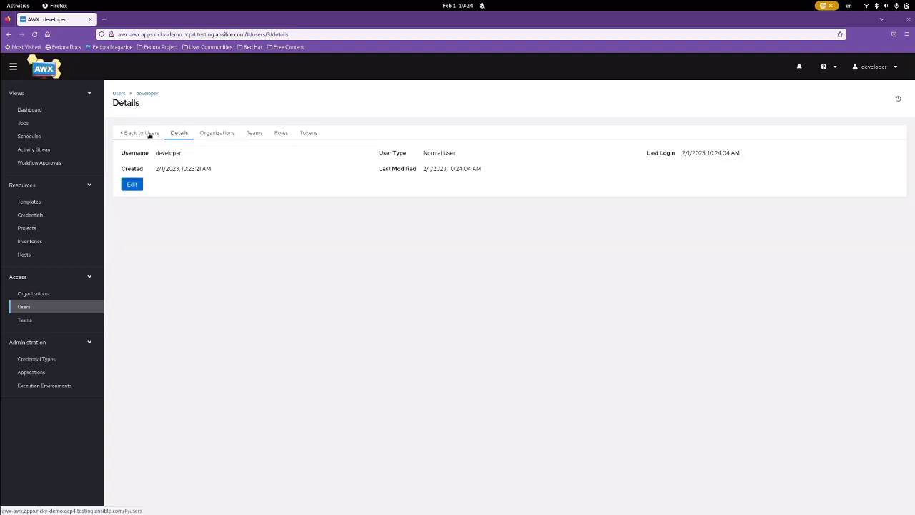
{"action": "left_click", "coordinate": [152, 133]}
{"action": "left_click", "coordinate": [29, 111]}
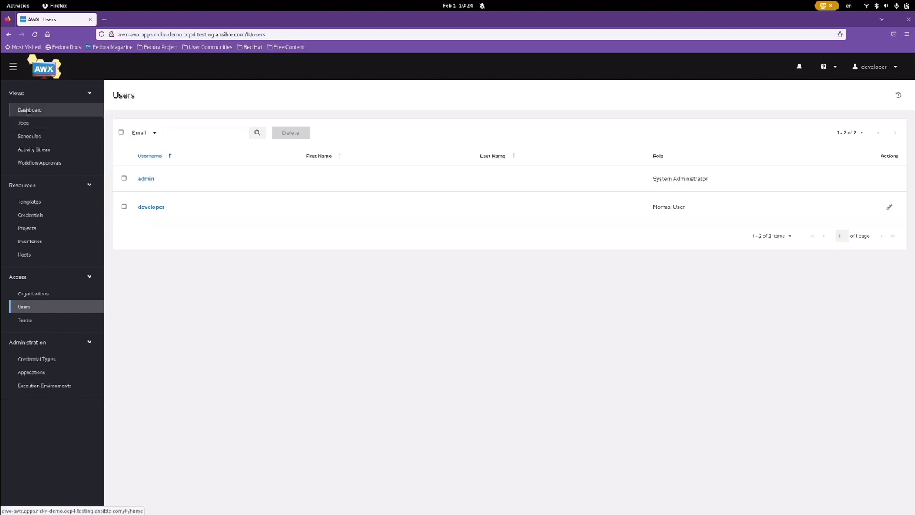
Switch back to Chromium and show the configmgmtcamp-2023-demo repository on GitHub
{"action": "left_click", "coordinate": [4, 9]}
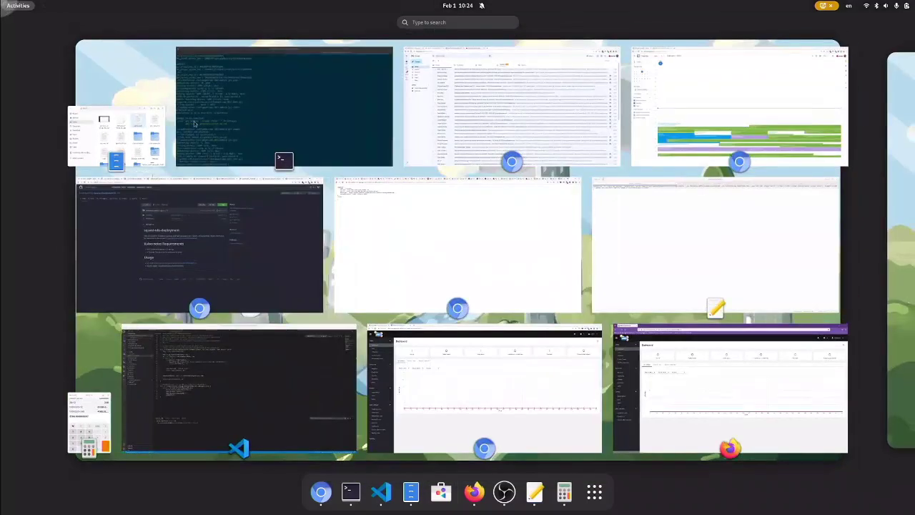
{"action": "left_click", "coordinate": [533, 371]}
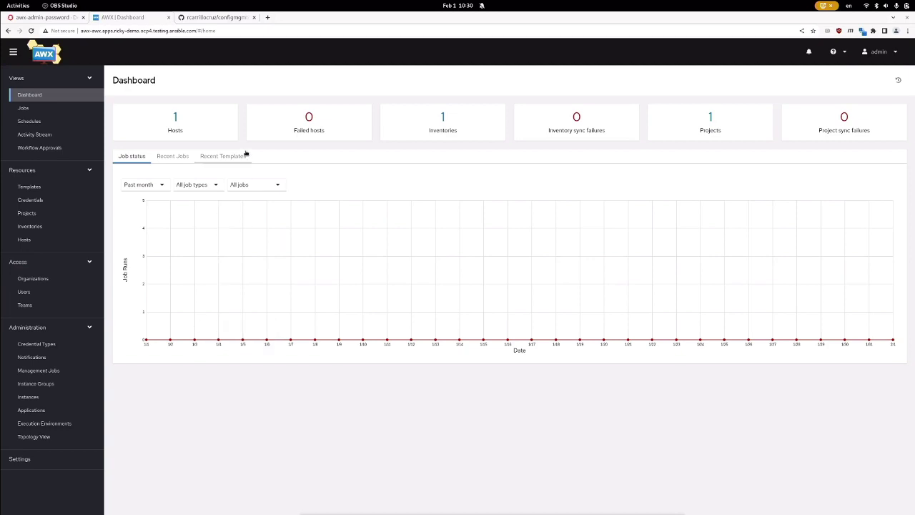
{"action": "left_click", "coordinate": [207, 19]}
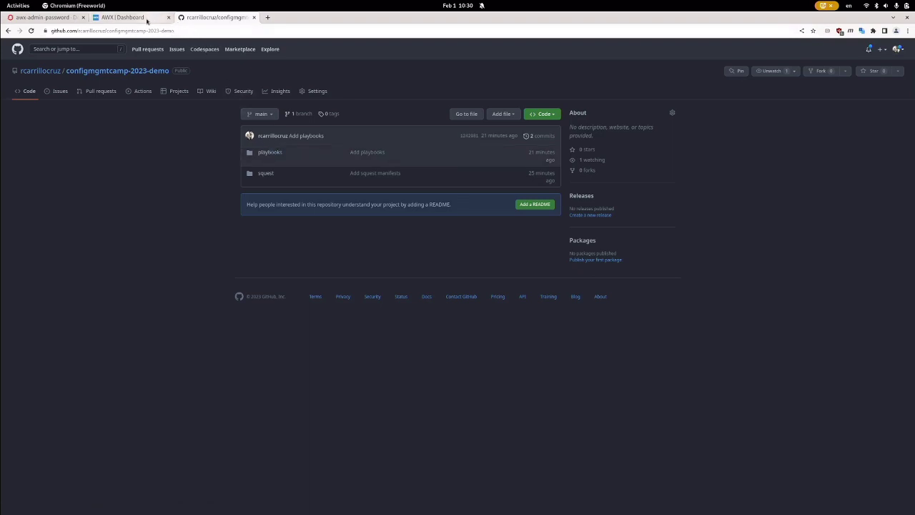
Return to the AWX admin session and start a new project named configmgmtcamp-2023-demo with Git as its source control type
{"action": "left_click", "coordinate": [122, 18]}
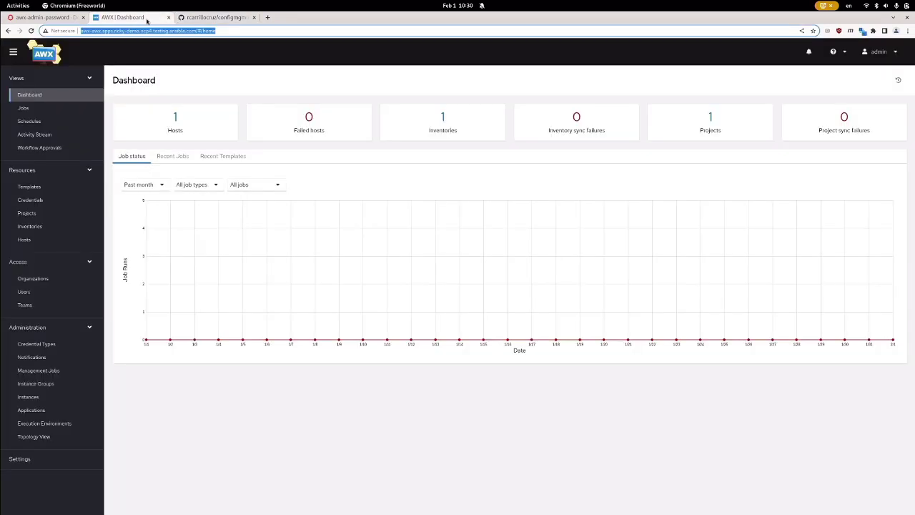
{"action": "left_click", "coordinate": [26, 213]}
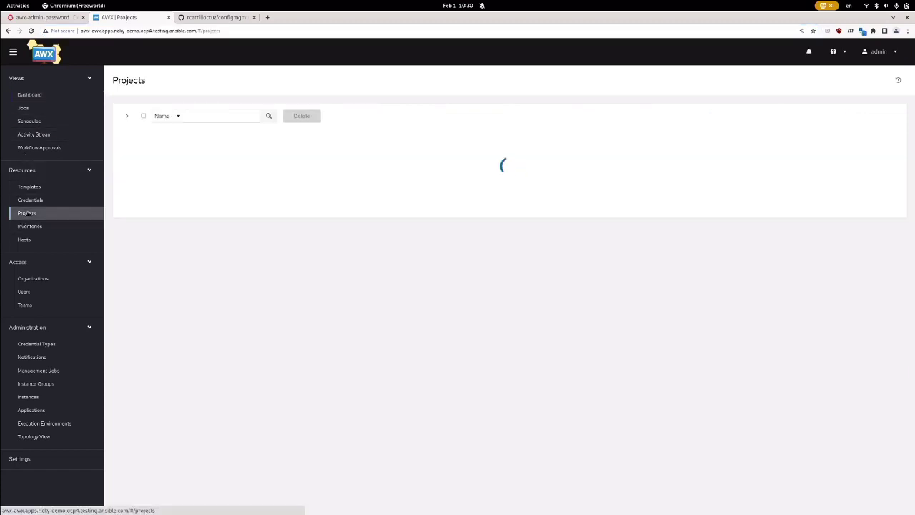
{"action": "left_click", "coordinate": [297, 118]}
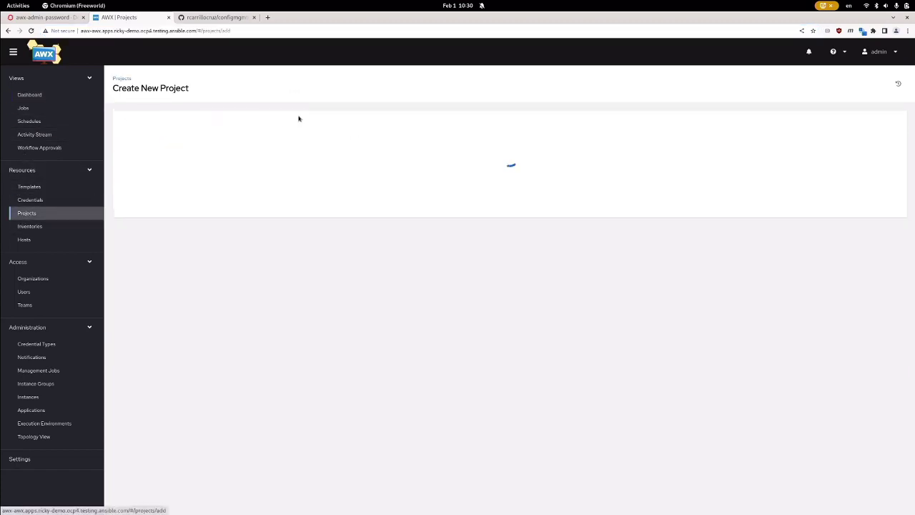
{"action": "left_click", "coordinate": [233, 140]}
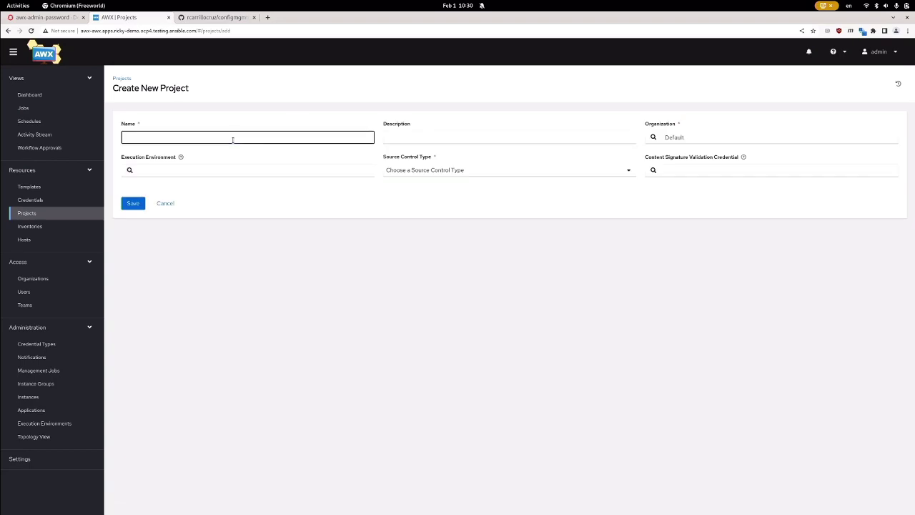
{"action": "type", "text": "configmgmtcamp-2023-demo"}
{"action": "left_click", "coordinate": [452, 172]}
{"action": "left_click", "coordinate": [423, 194]}
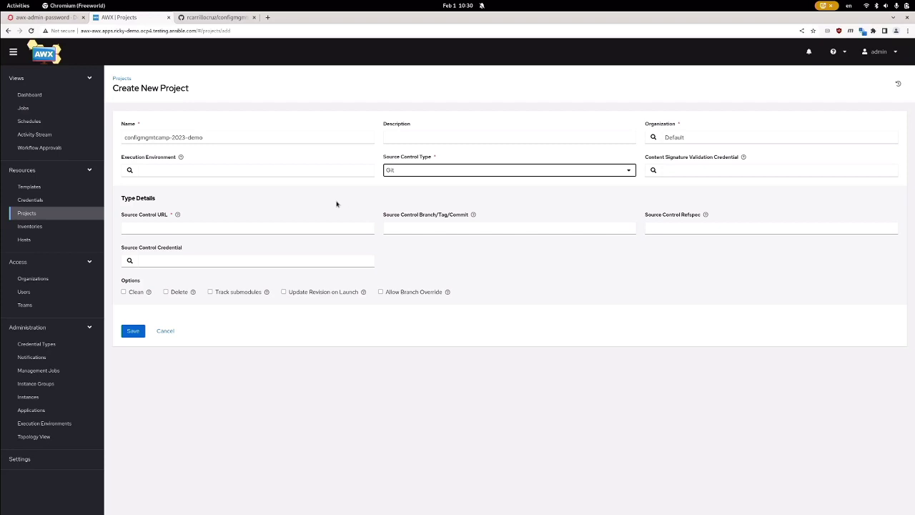
Copy the configmgmtcamp-2023-demo repository's GitHub URL into the new project's Source Control URL and save the project
{"action": "left_click", "coordinate": [214, 17]}
{"action": "left_click", "coordinate": [181, 31]}
{"action": "key", "text": "ctrl+c"}
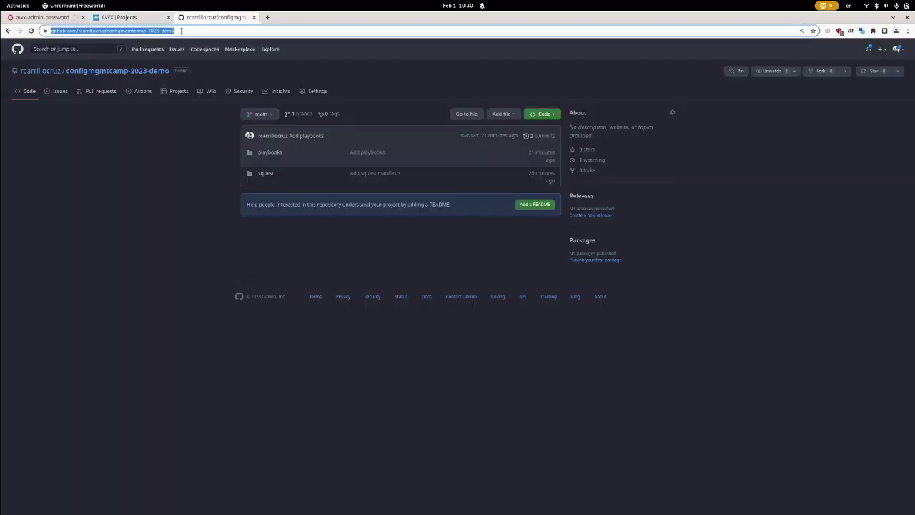
{"action": "left_click", "coordinate": [140, 17]}
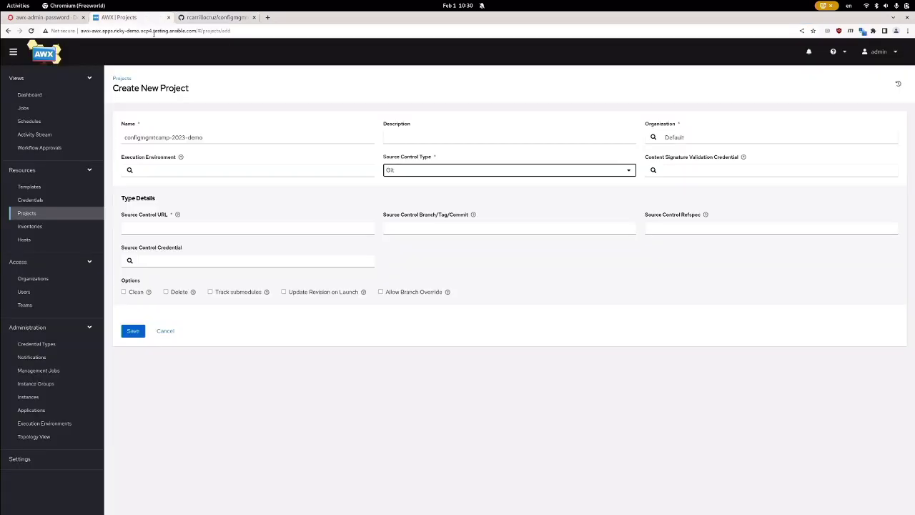
{"action": "left_click", "coordinate": [185, 227]}
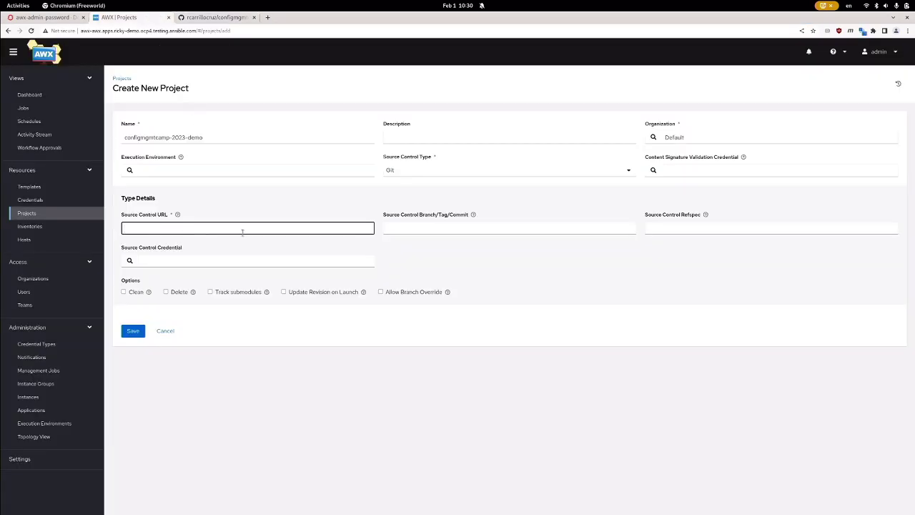
{"action": "key", "text": "ctrl+v"}
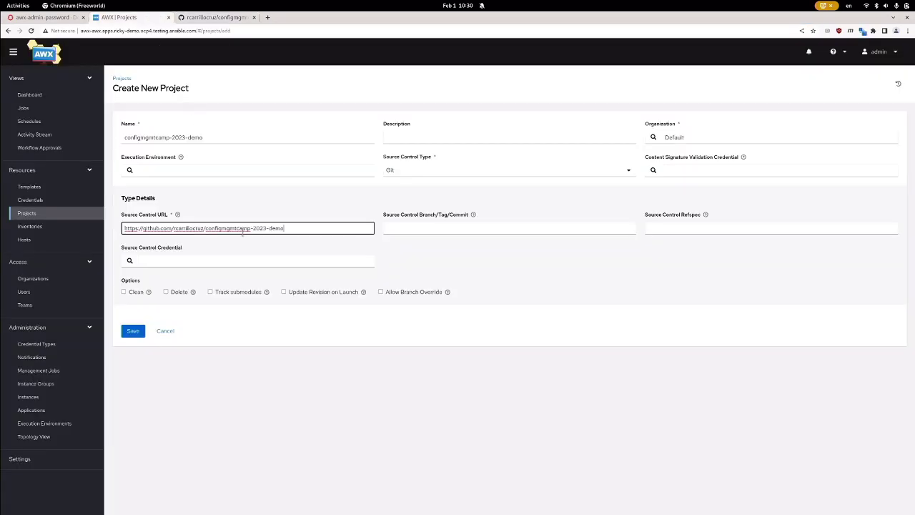
{"action": "left_click", "coordinate": [134, 331]}
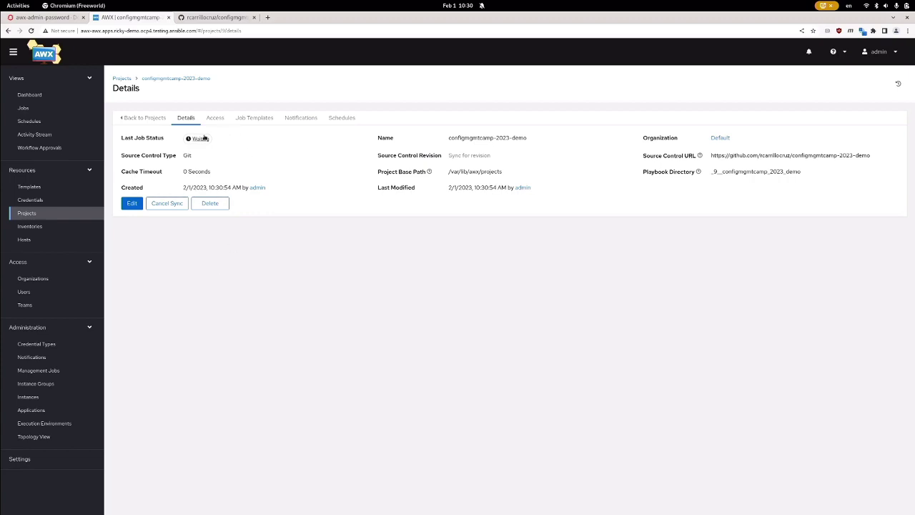
{"action": "mouse_move", "coordinate": [195, 140]}
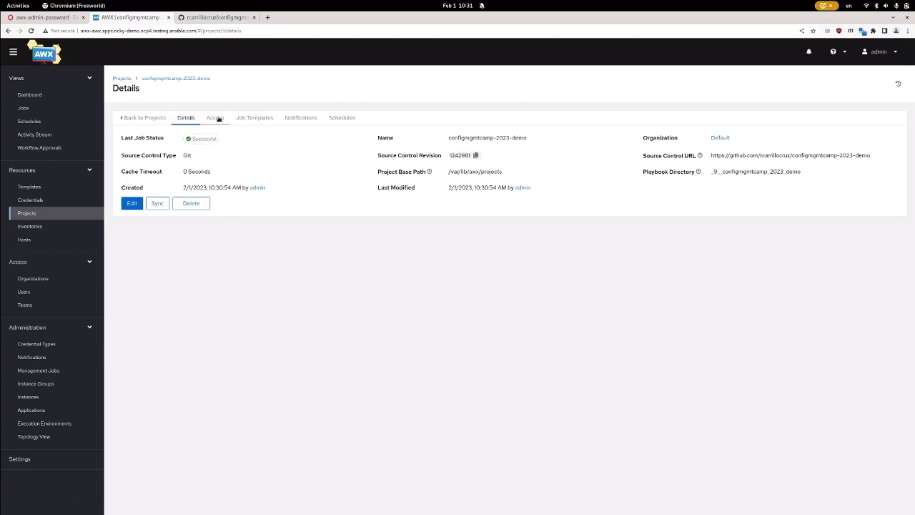
Grant the developer user the Use role on the configmgmtcamp-2023-demo project
{"action": "left_click", "coordinate": [217, 118]}
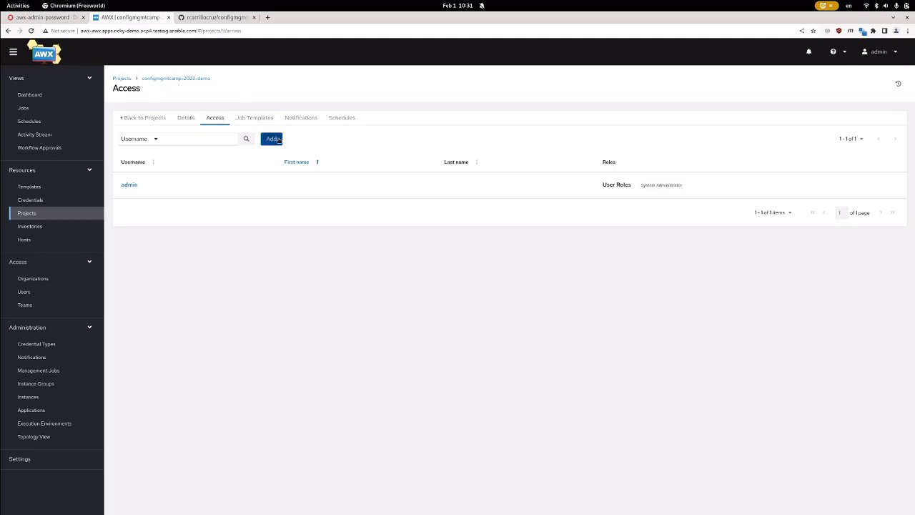
{"action": "left_click", "coordinate": [272, 139]}
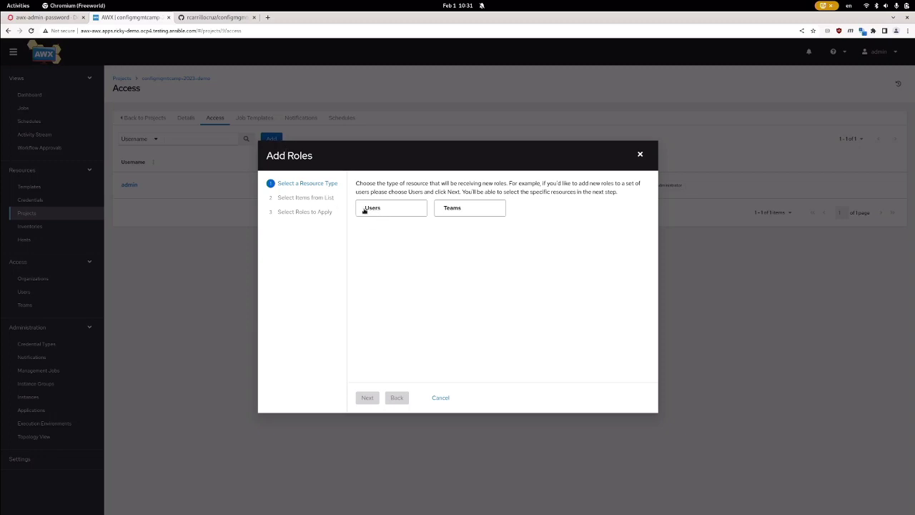
{"action": "left_click", "coordinate": [363, 210]}
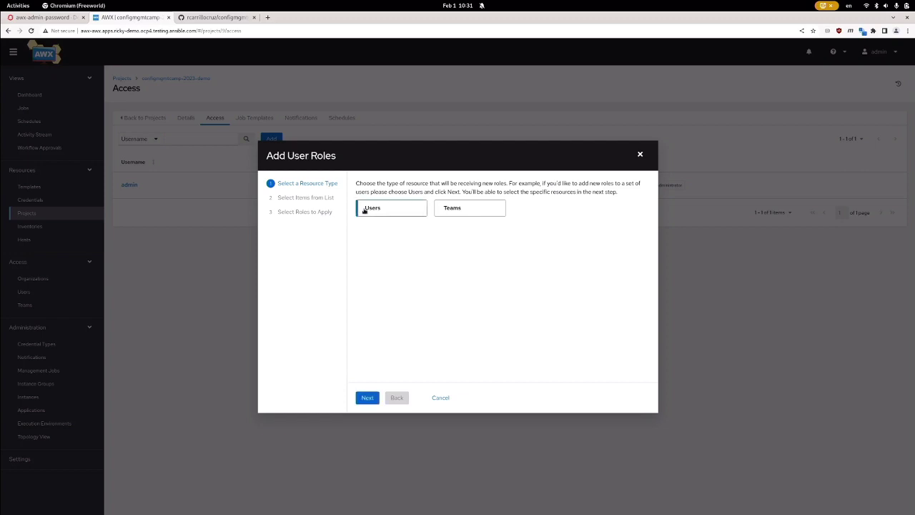
{"action": "left_click", "coordinate": [367, 401]}
{"action": "left_click", "coordinate": [367, 254]}
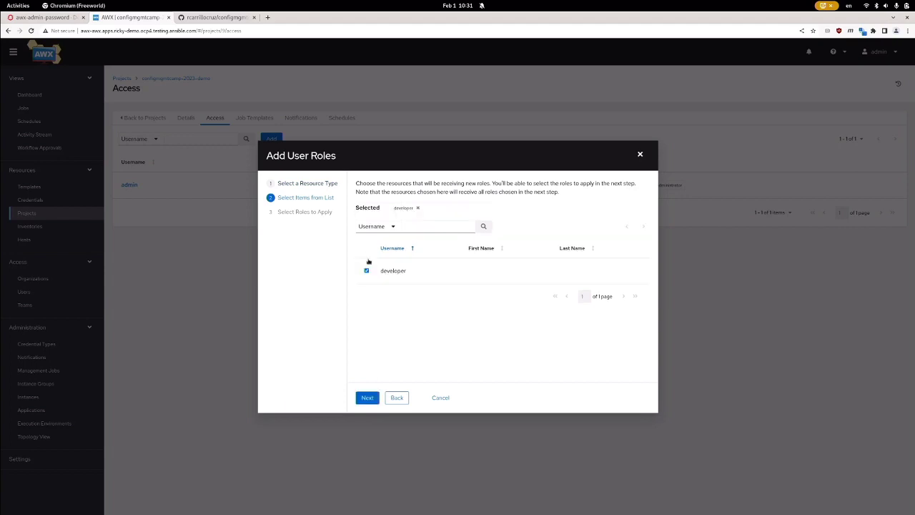
{"action": "left_click", "coordinate": [367, 399]}
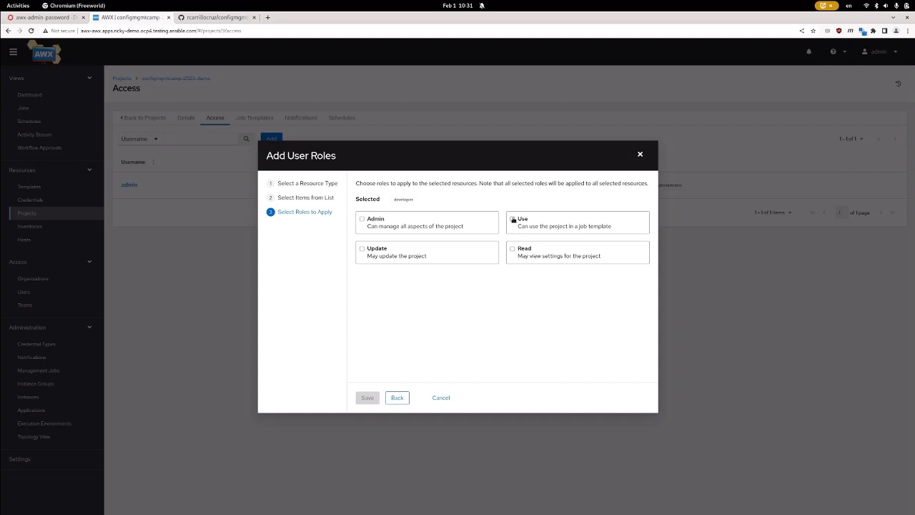
{"action": "left_click", "coordinate": [513, 218]}
{"action": "left_click", "coordinate": [366, 398]}
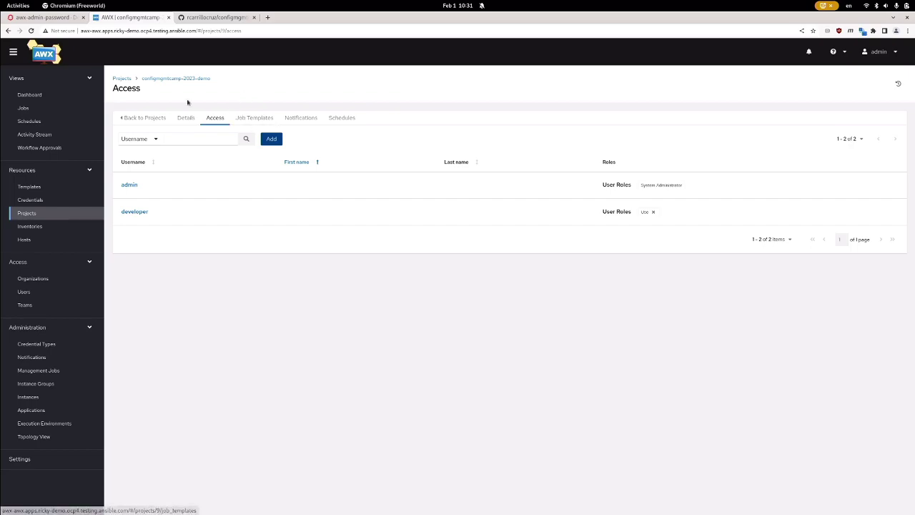
Switch to the developer session in Firefox and review the configmgmtcamp-2023-demo project's details, access, job templates and schedules
{"action": "left_click", "coordinate": [18, 9]}
{"action": "left_click", "coordinate": [636, 356]}
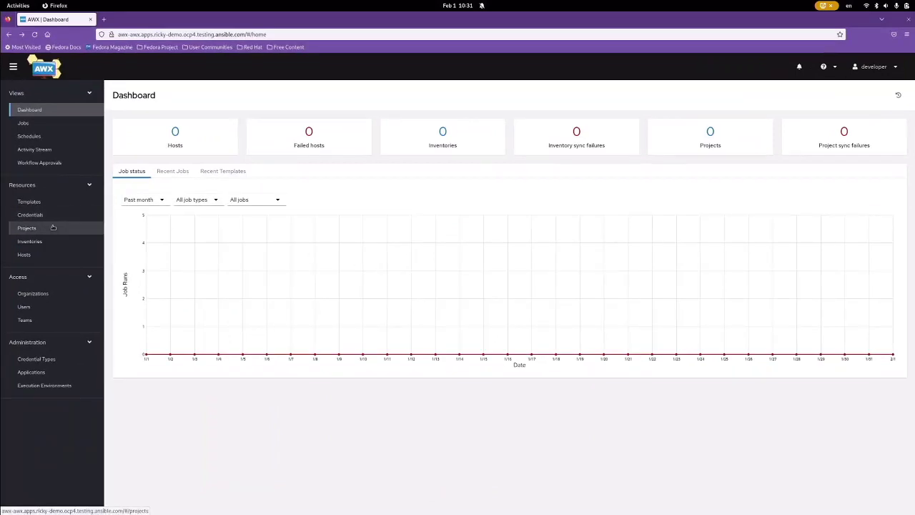
{"action": "left_click", "coordinate": [53, 227]}
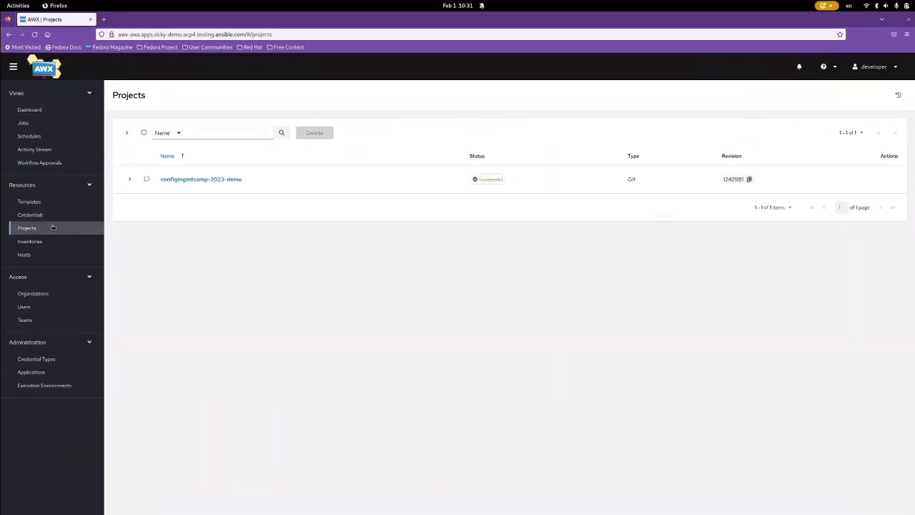
{"action": "left_click", "coordinate": [204, 180]}
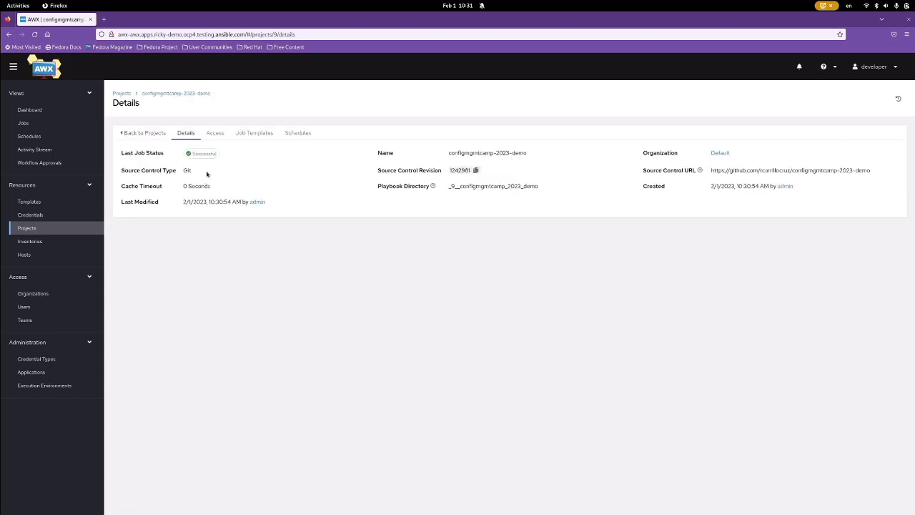
{"action": "left_click", "coordinate": [215, 134]}
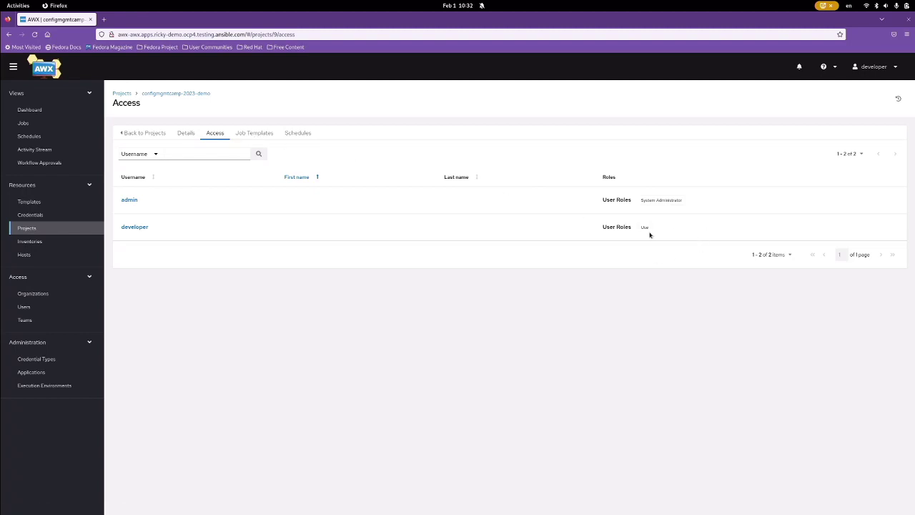
{"action": "left_click", "coordinate": [245, 134]}
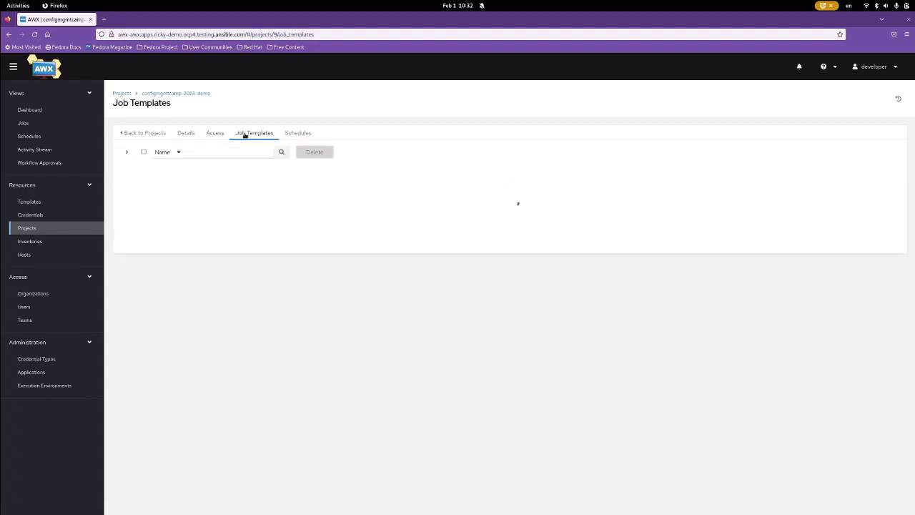
{"action": "left_click", "coordinate": [306, 135]}
{"action": "left_click", "coordinate": [153, 134]}
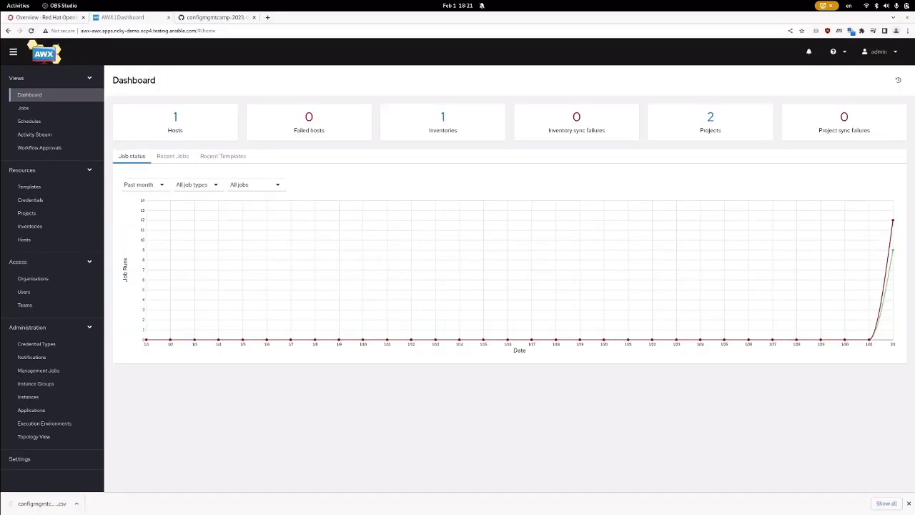
Examine create_vm.yml on GitHub, highlighting its tasks for launching the EC2 instance, waiting for SSH and displaying the instance
{"action": "left_click", "coordinate": [225, 19]}
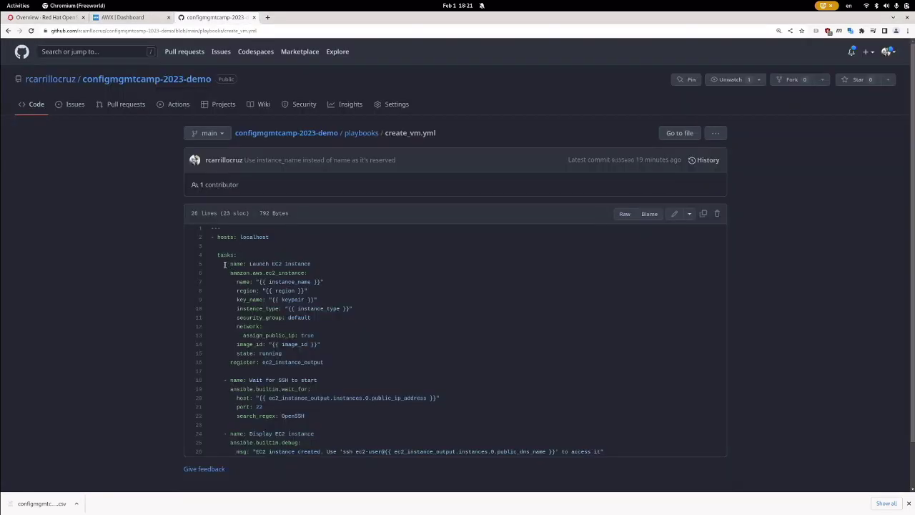
{"action": "left_click_drag", "start_coordinate": [224, 264], "coordinate": [336, 364]}
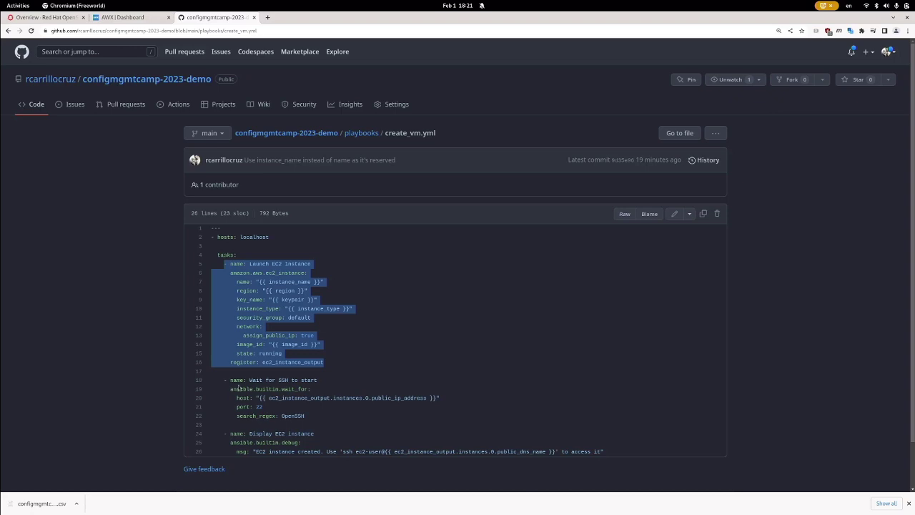
{"action": "left_click_drag", "start_coordinate": [212, 379], "coordinate": [317, 420]}
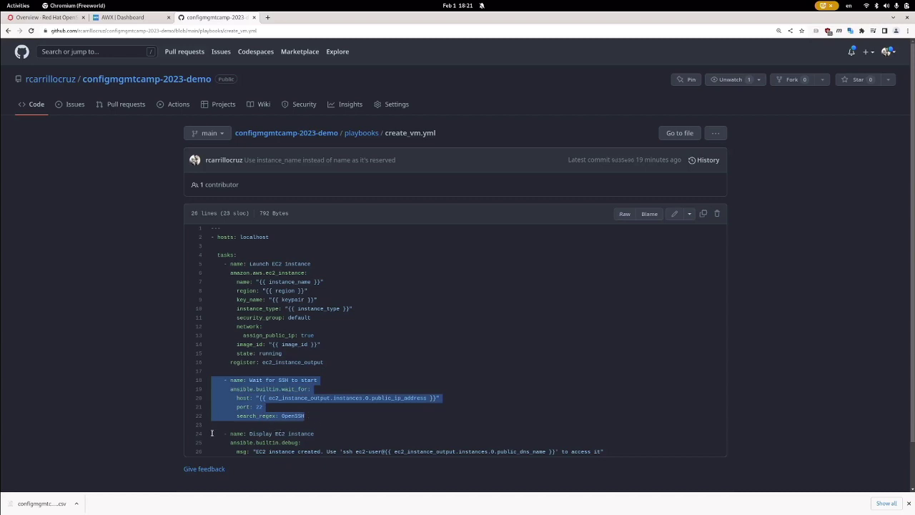
{"action": "left_click_drag", "start_coordinate": [212, 432], "coordinate": [572, 458]}
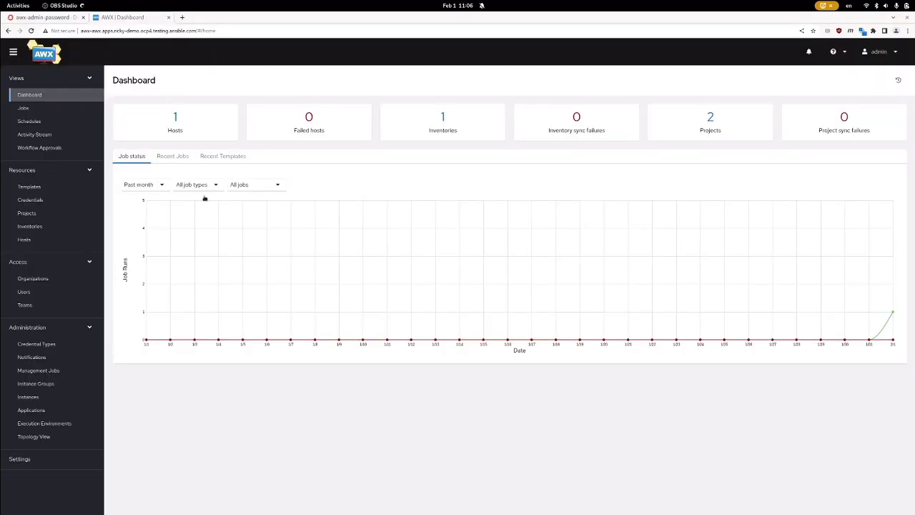
Inspect Demo Inventory in the AWX admin session, including its localhost host details and its user access list
{"action": "left_click", "coordinate": [38, 228]}
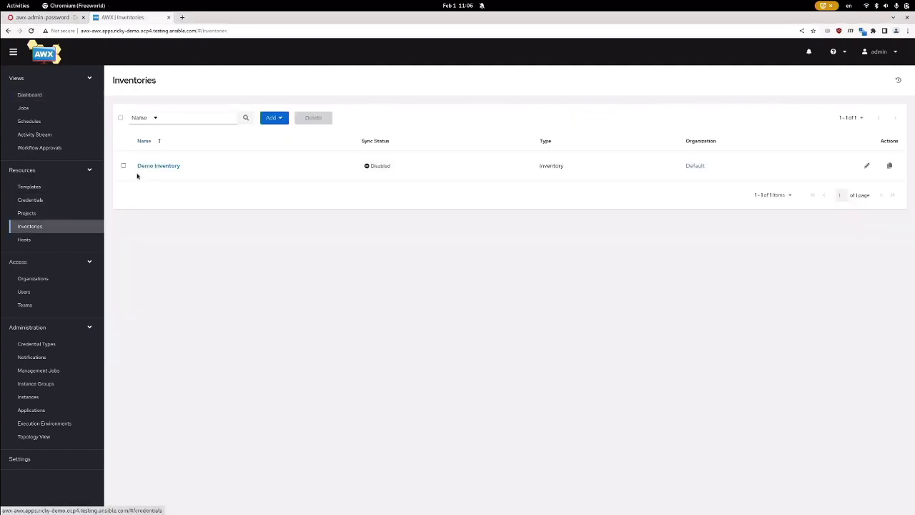
{"action": "left_click", "coordinate": [172, 165]}
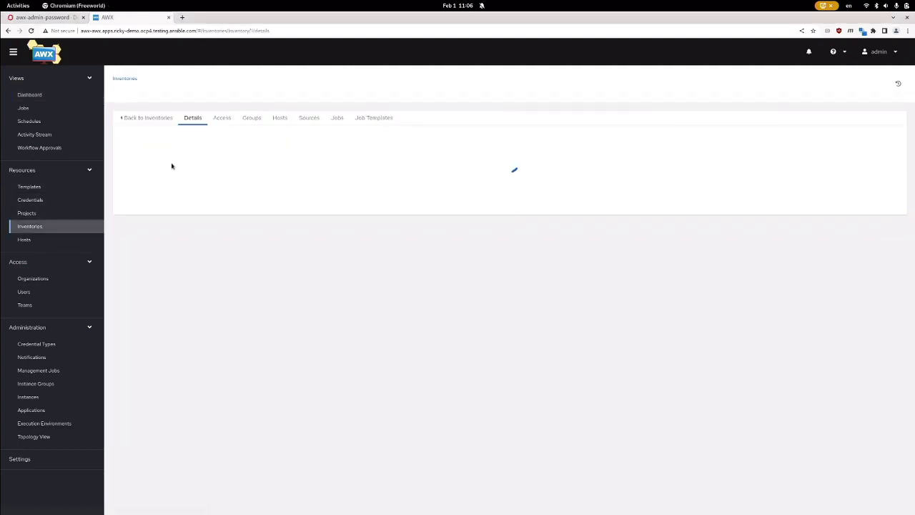
{"action": "left_click", "coordinate": [278, 118]}
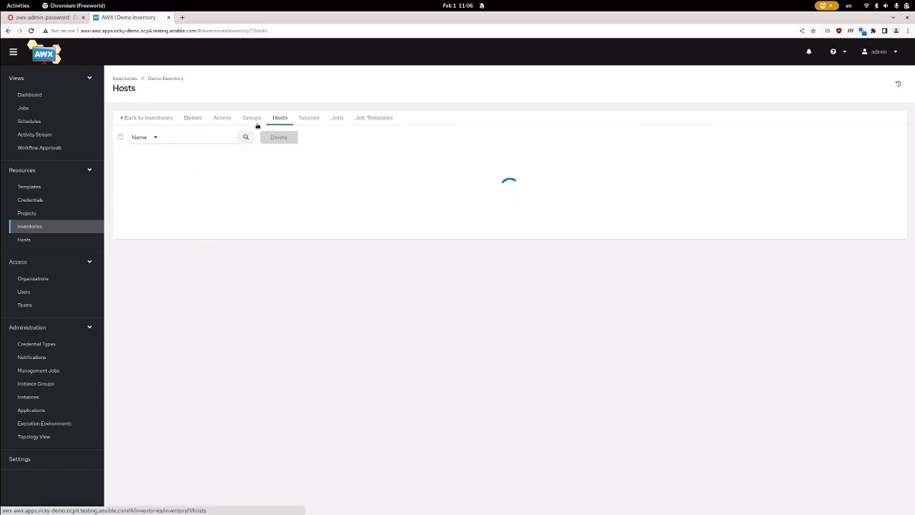
{"action": "left_click", "coordinate": [150, 189]}
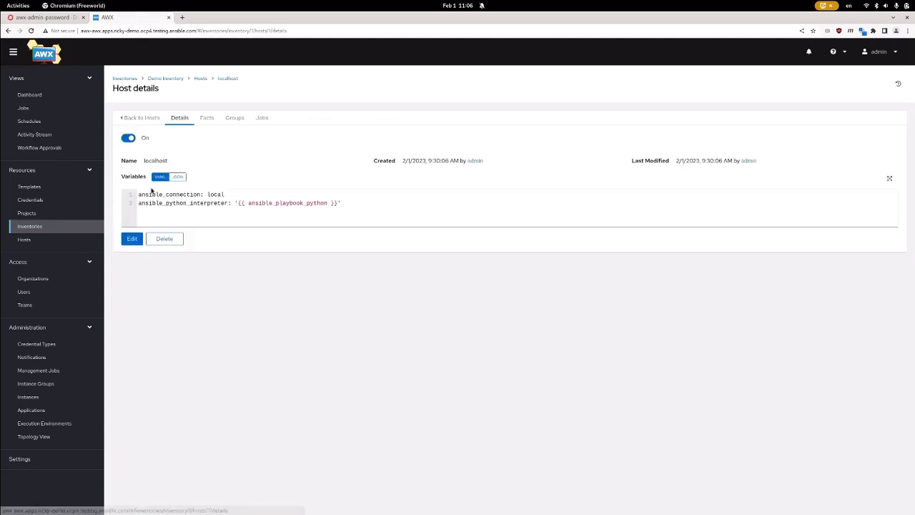
{"action": "left_click", "coordinate": [150, 119]}
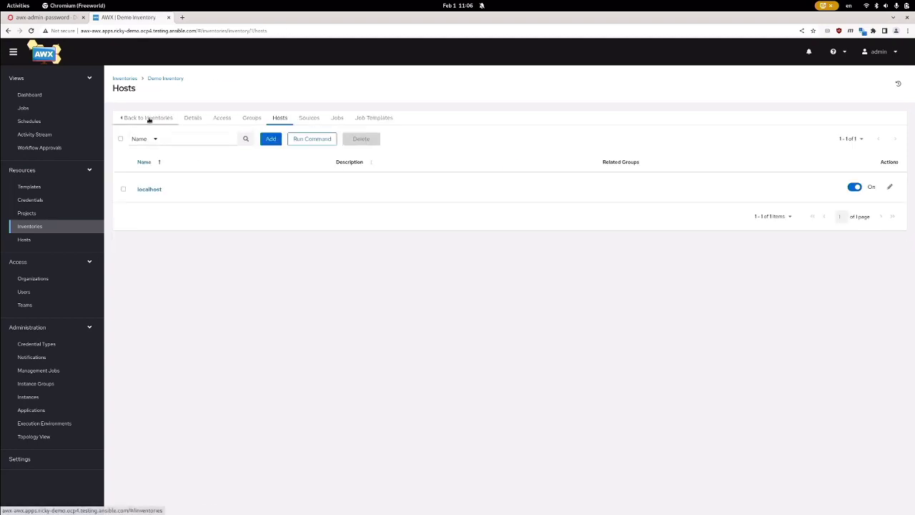
{"action": "left_click", "coordinate": [222, 118]}
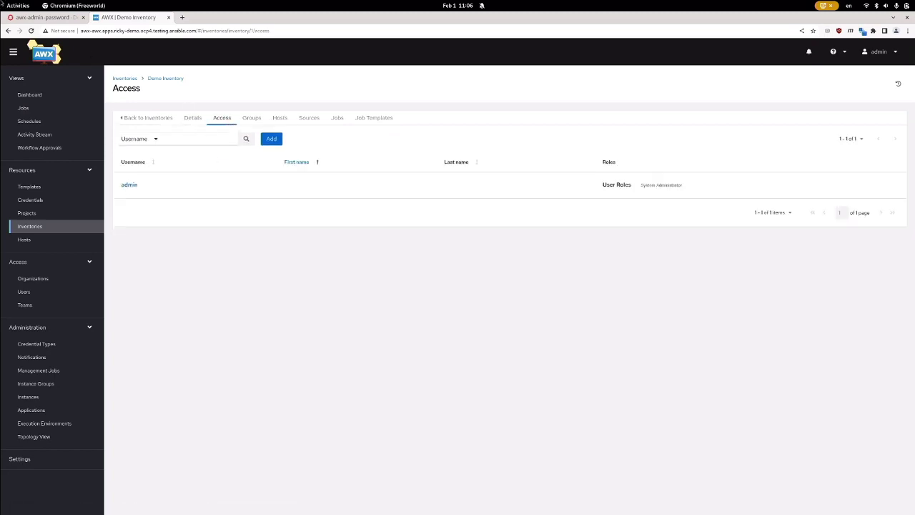
Switch to the developer session in Firefox and check which inventories the developer user can see
{"action": "key", "text": "super"}
{"action": "left_click", "coordinate": [647, 398]}
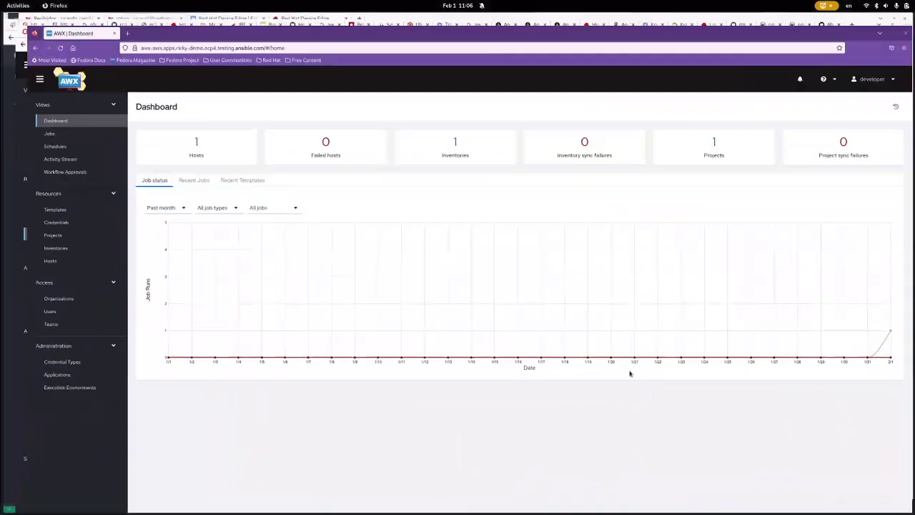
{"action": "left_click", "coordinate": [36, 241]}
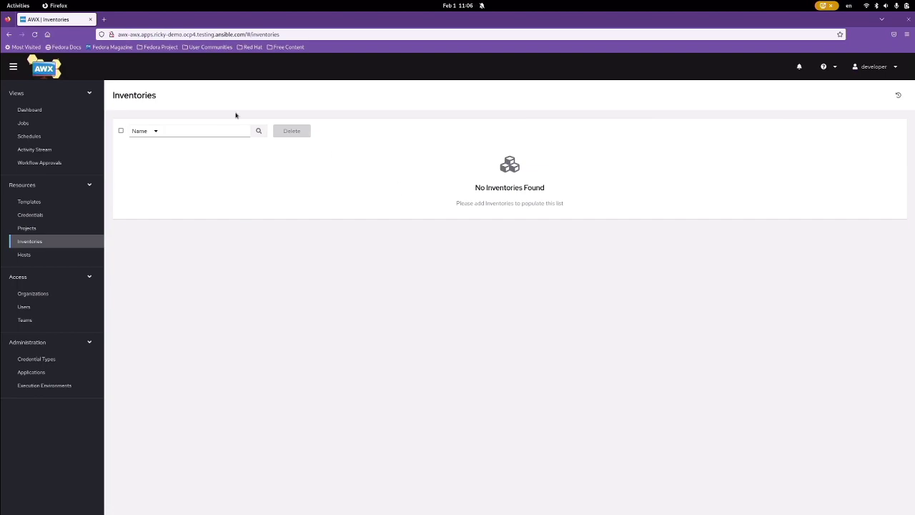
In the AWX admin session in Chromium, grant the developer user the Use role on Demo Inventory
{"action": "mouse_move", "coordinate": [1, 2]}
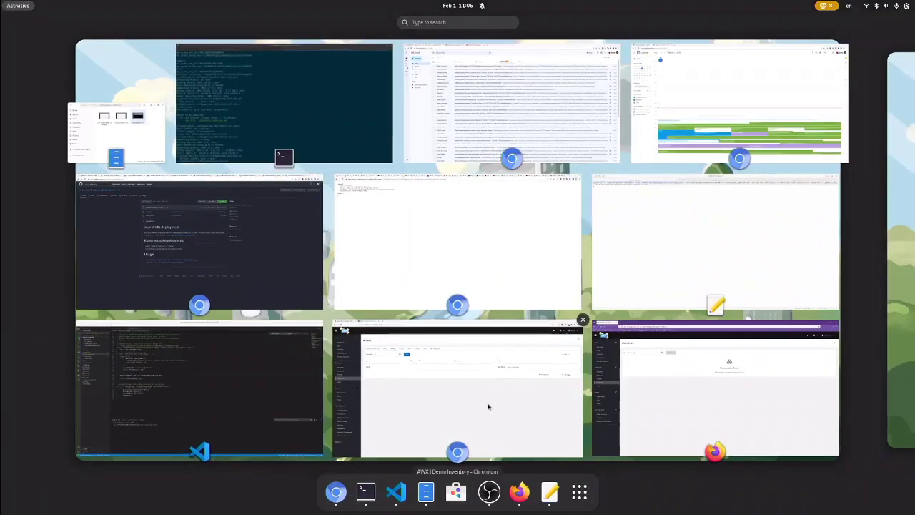
{"action": "left_click", "coordinate": [451, 361]}
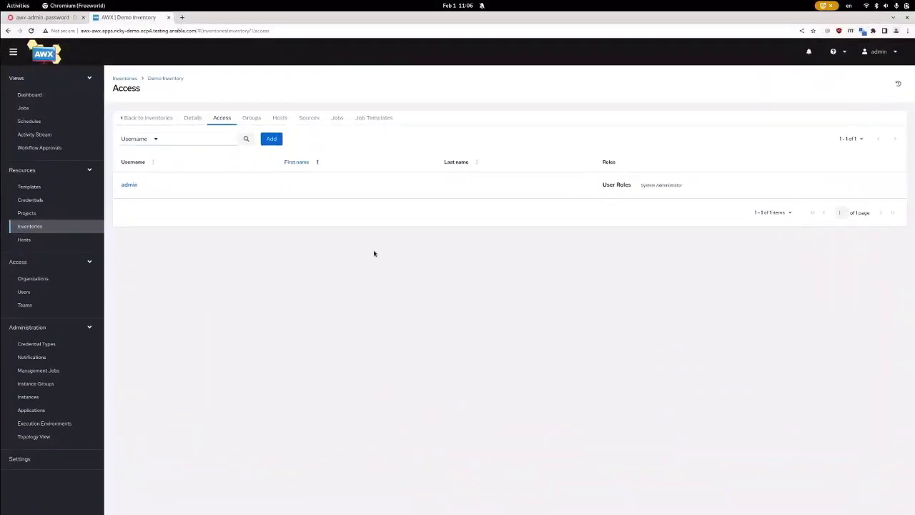
{"action": "left_click", "coordinate": [272, 138]}
{"action": "left_click", "coordinate": [393, 208]}
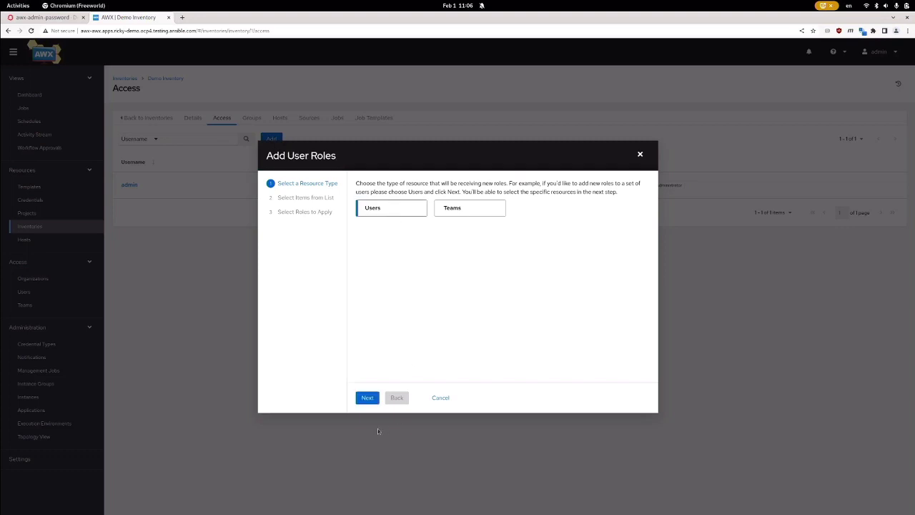
{"action": "left_click", "coordinate": [367, 399]}
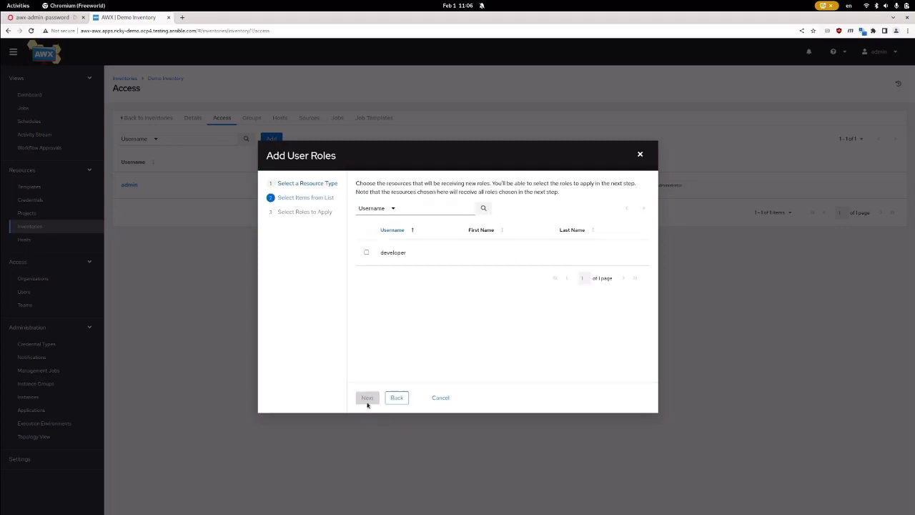
{"action": "left_click", "coordinate": [367, 253]}
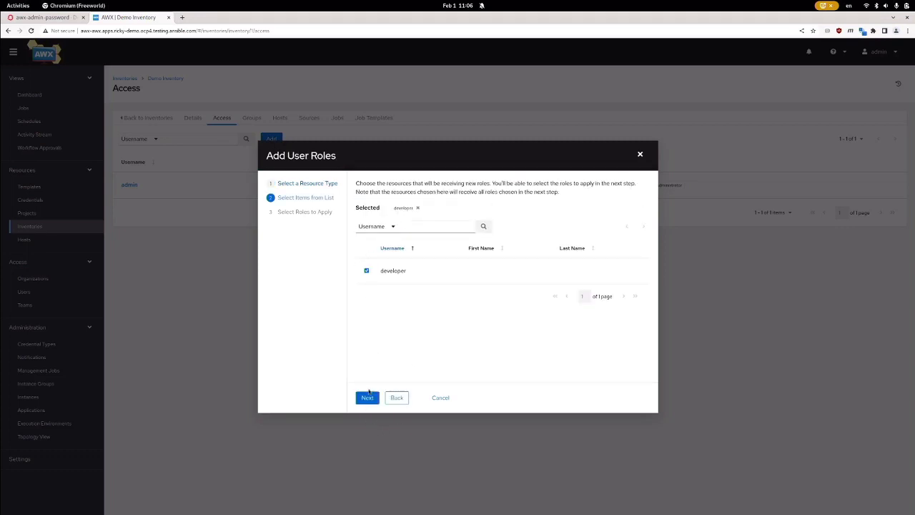
{"action": "left_click", "coordinate": [367, 395]}
{"action": "left_click", "coordinate": [512, 248]}
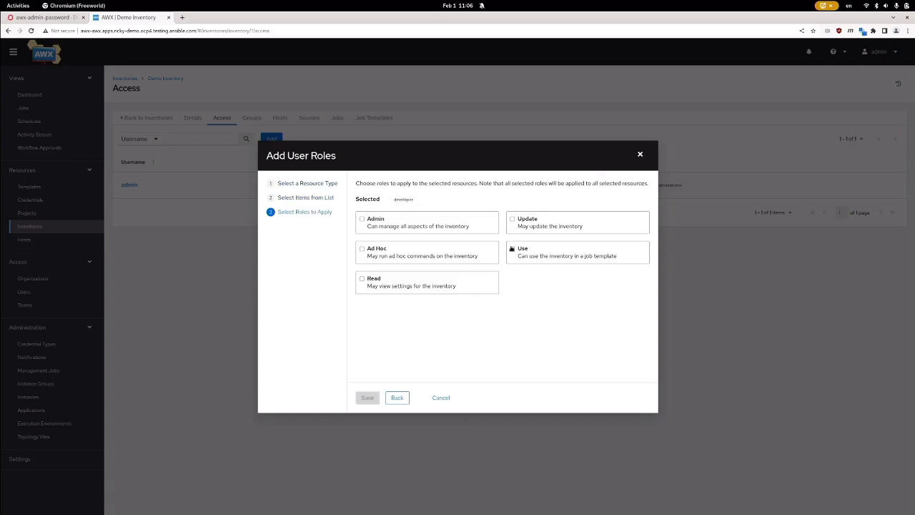
{"action": "left_click", "coordinate": [366, 399]}
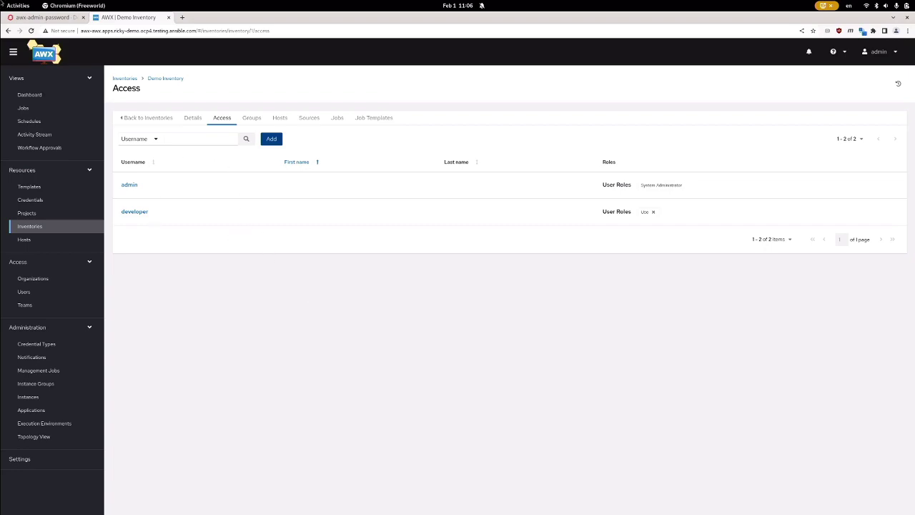
Switch to the developer session in Firefox and review Demo Inventory's access list, hosts and localhost host details
{"action": "key", "text": "super"}
{"action": "left_click", "coordinate": [656, 383]}
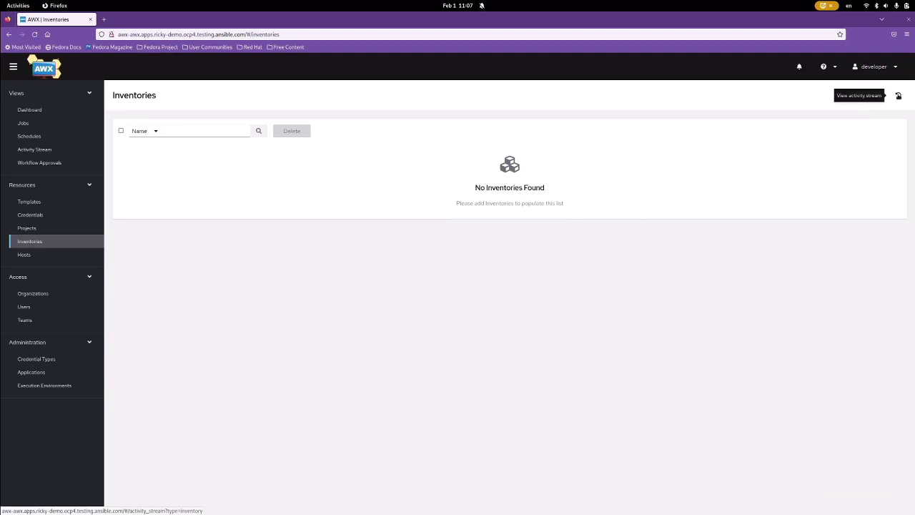
{"action": "left_click", "coordinate": [30, 243]}
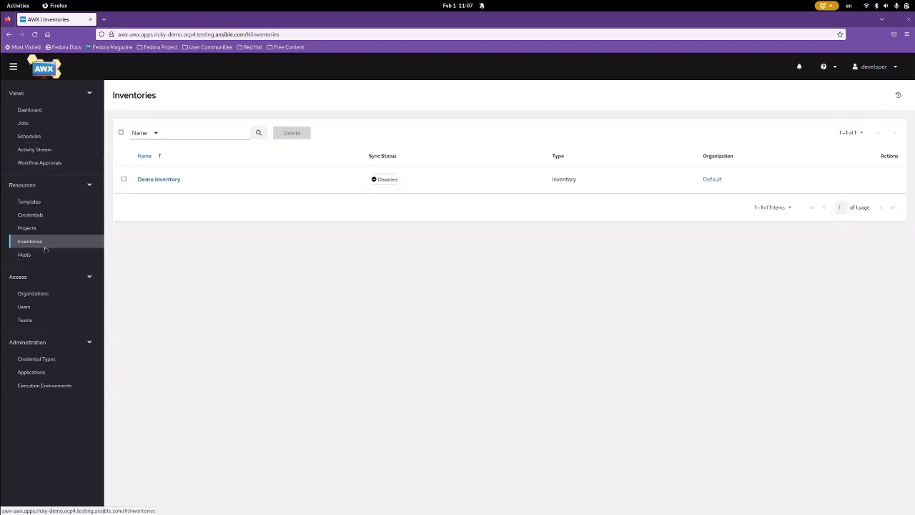
{"action": "left_click", "coordinate": [168, 181]}
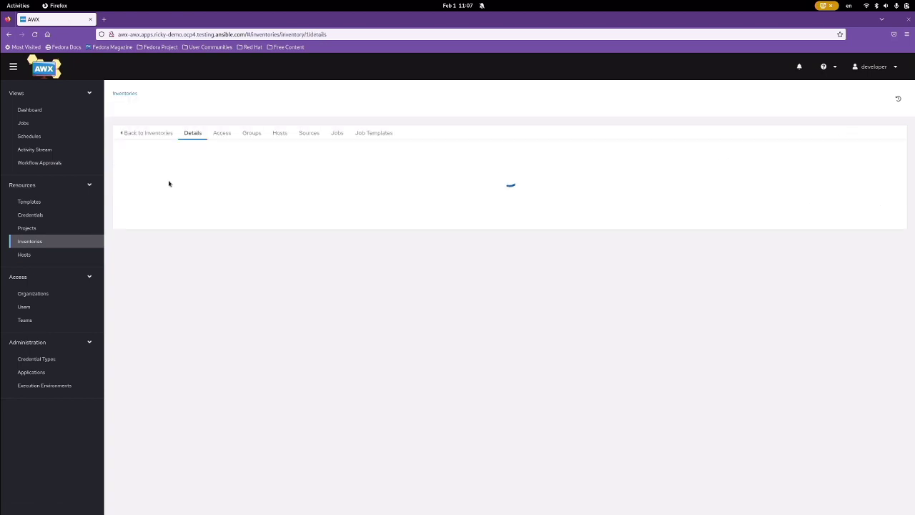
{"action": "left_click", "coordinate": [222, 135]}
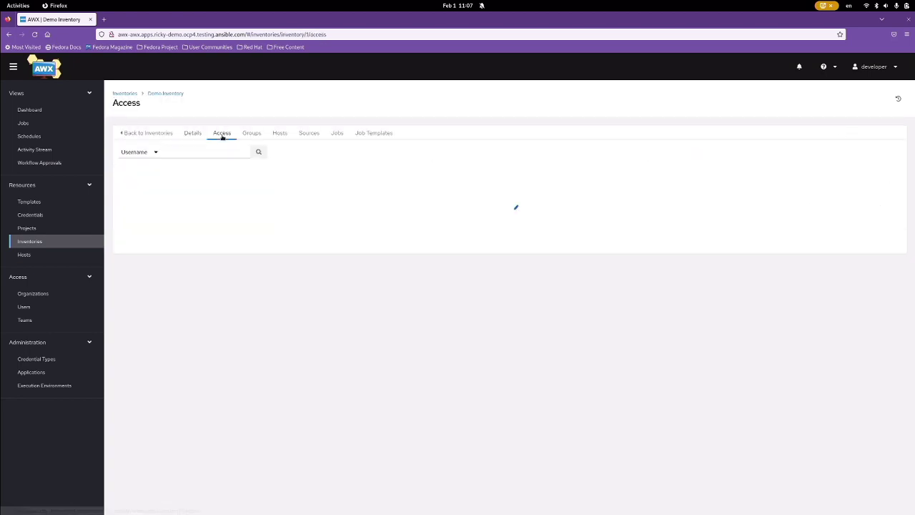
{"action": "left_click", "coordinate": [279, 134]}
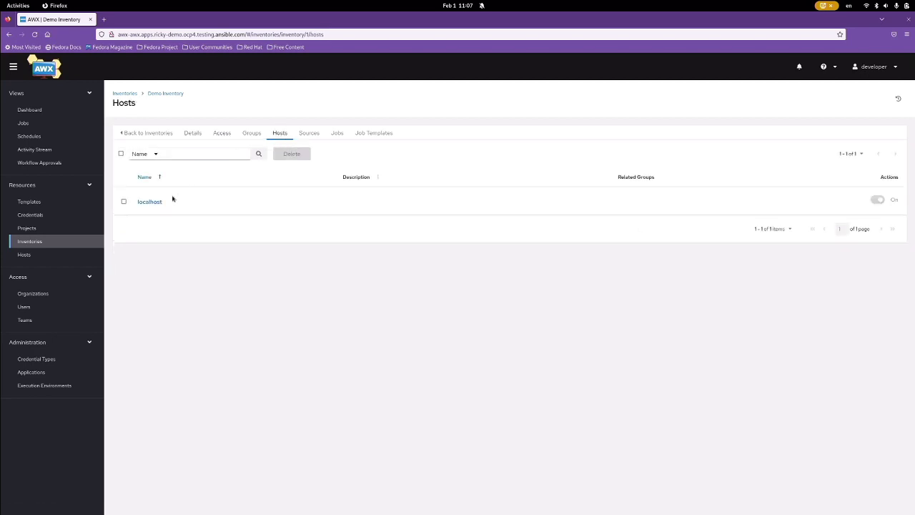
{"action": "left_click", "coordinate": [150, 203]}
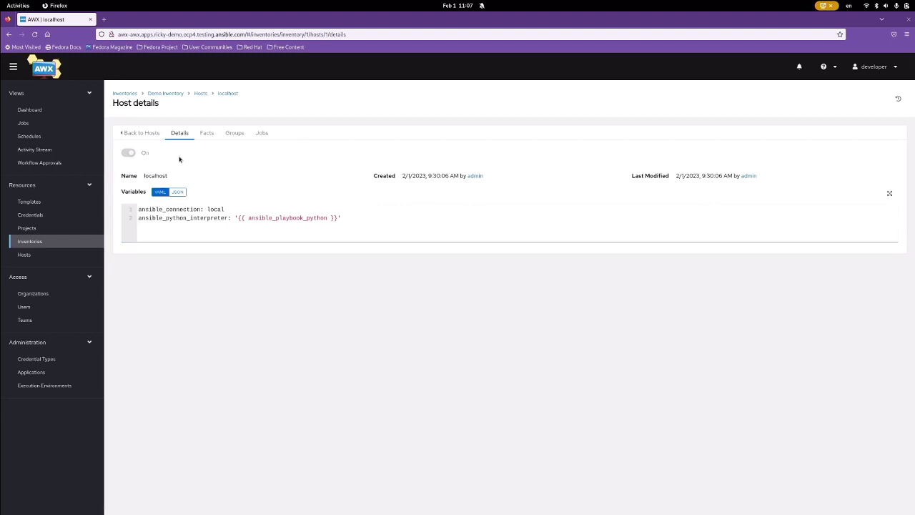
{"action": "left_click", "coordinate": [142, 134]}
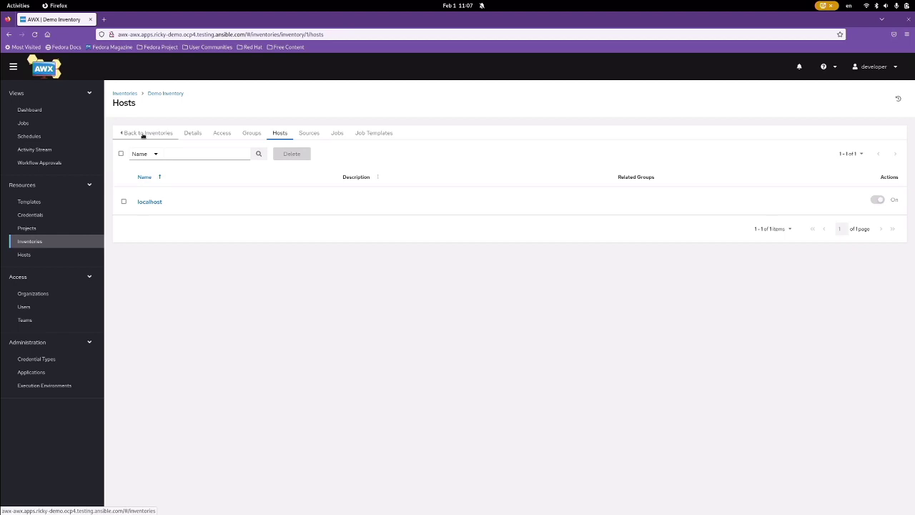
{"action": "left_click", "coordinate": [142, 134]}
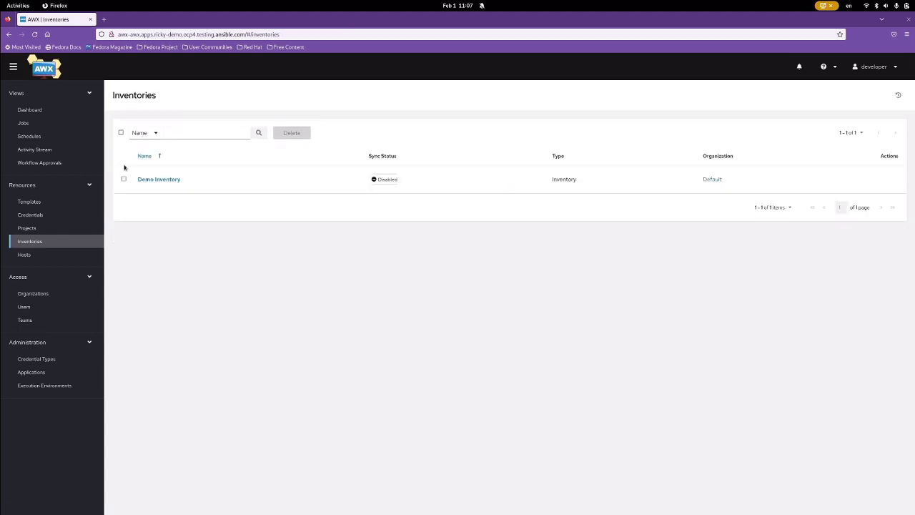
{"action": "left_click", "coordinate": [30, 109]}
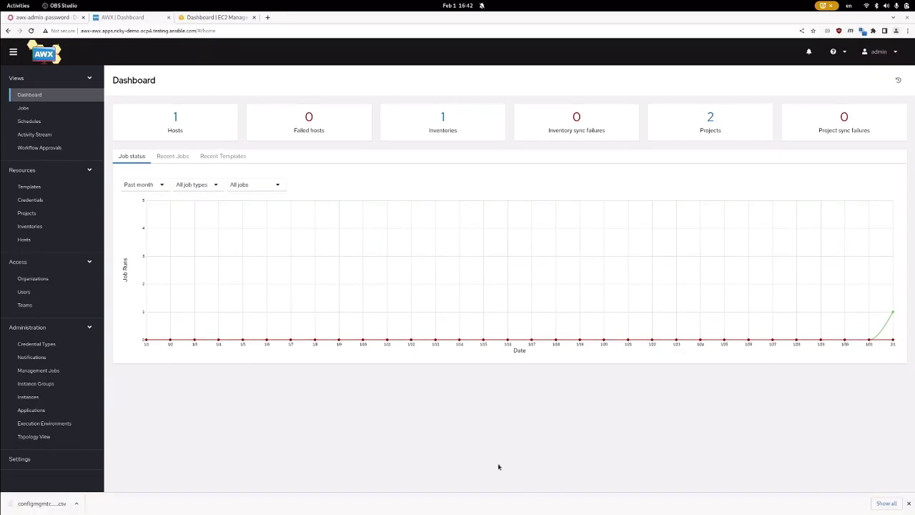
Start a new credential in the AWX admin session and begin its name with "AWS S"
{"action": "left_click", "coordinate": [30, 200]}
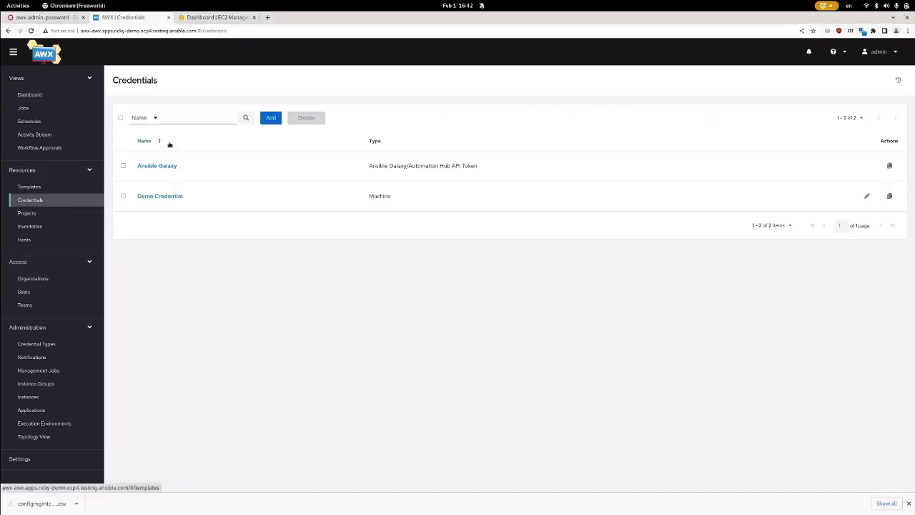
{"action": "left_click", "coordinate": [270, 118]}
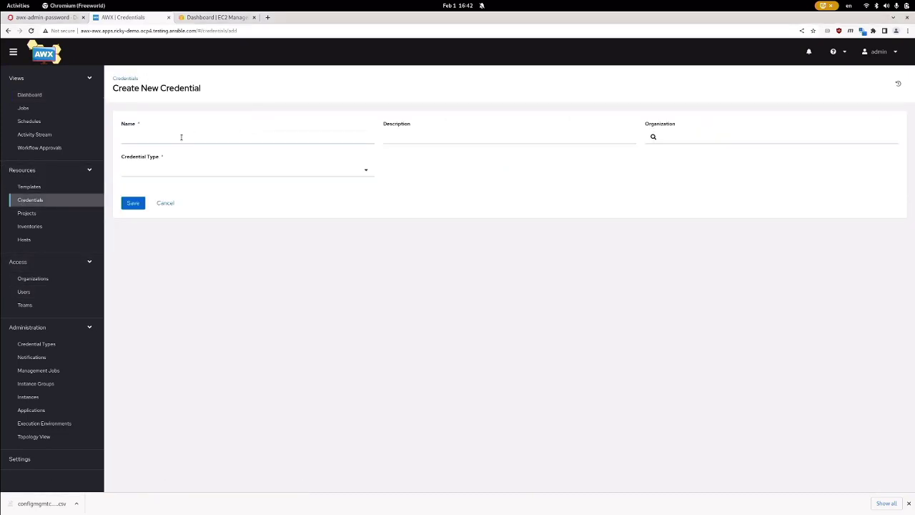
{"action": "left_click", "coordinate": [180, 137]}
{"action": "type", "text": "AWS"}
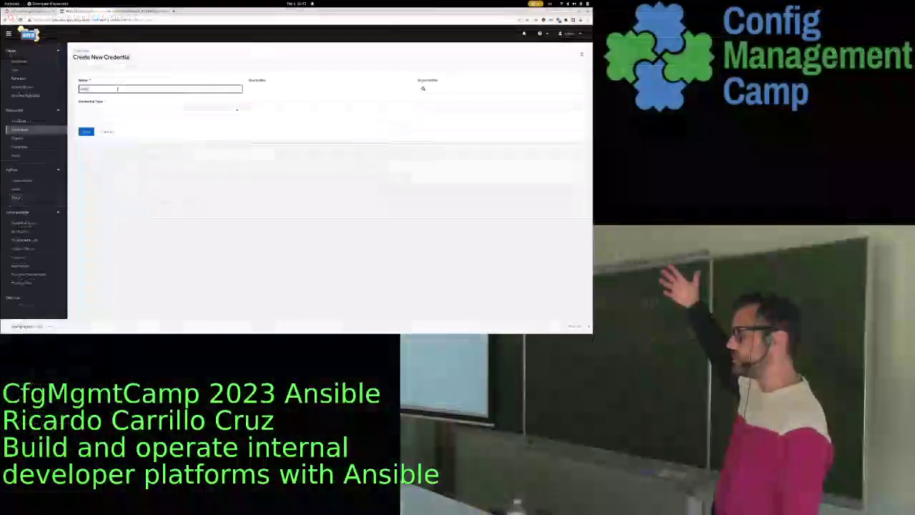
{"action": "type", "text": " S"}
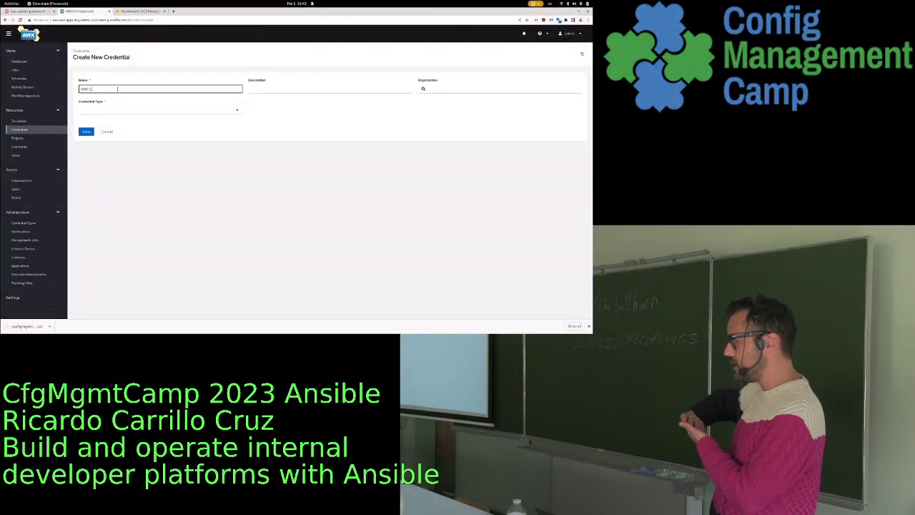